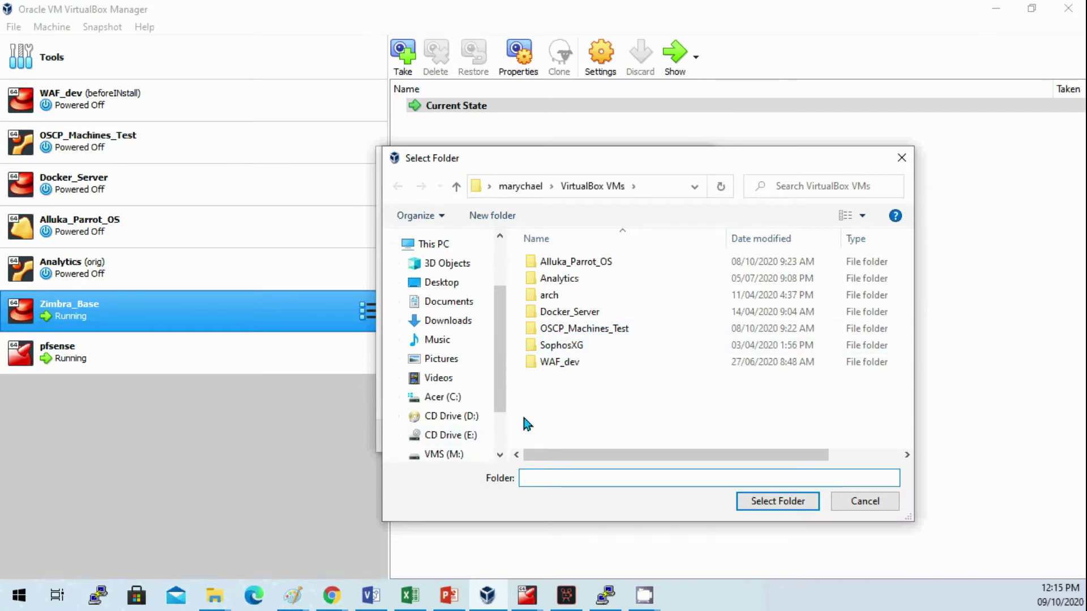
# Set the new virtual machine's folder to MailServer on the VMS (M:) drive.
pyautogui.scroll(-1, 508, 419)
pyautogui.scroll(-1, 493, 419)
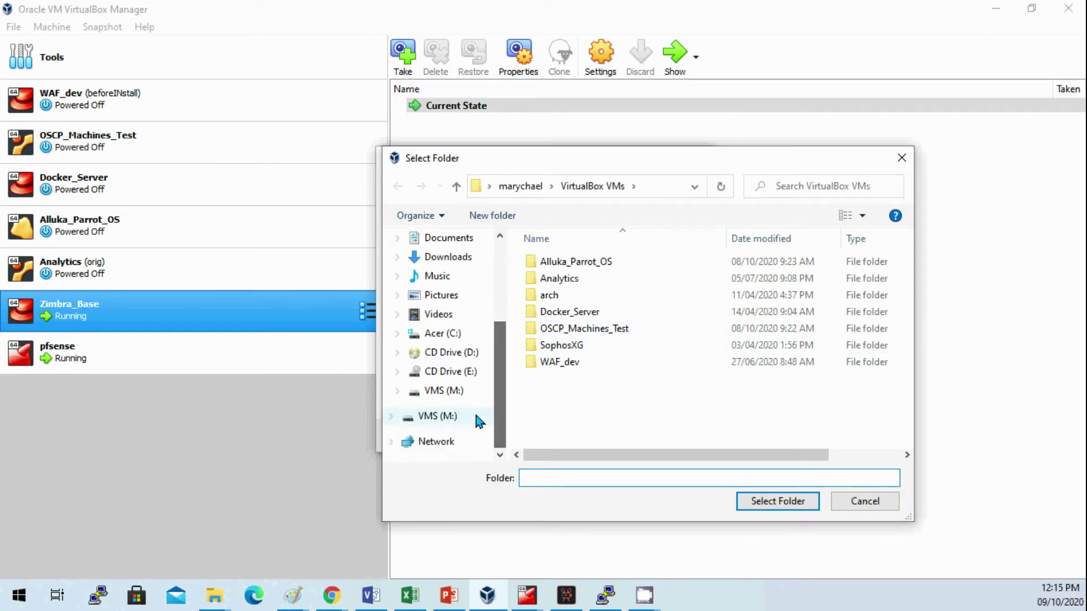
pyautogui.click(453, 391)
pyautogui.doubleClick(566, 412)
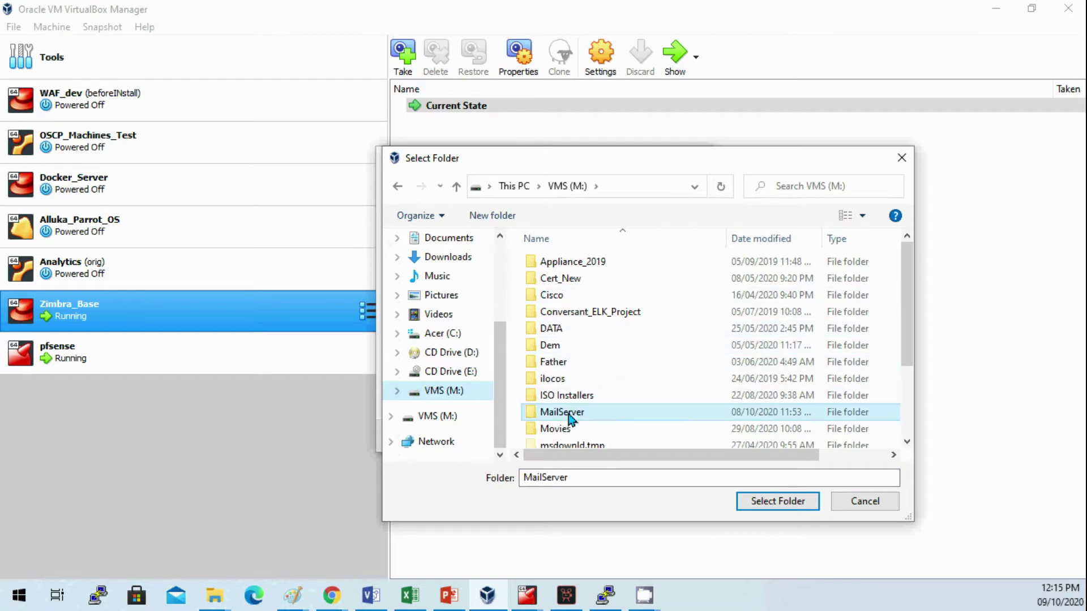
pyautogui.click(787, 503)
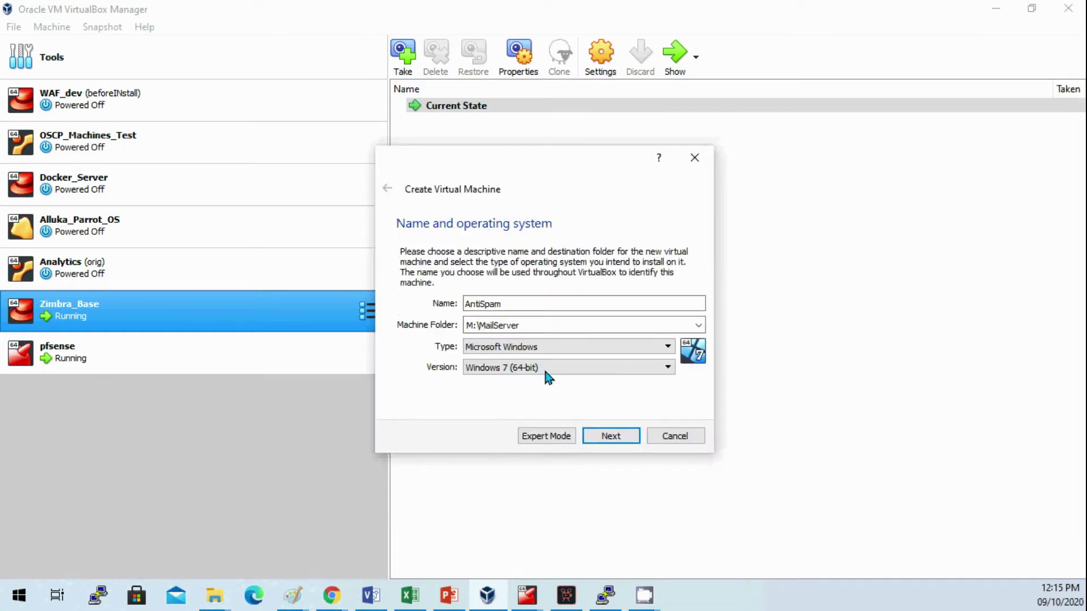
# Set the machine's operating system type to Linux and its version to Debian (64-bit), and accept the page.
pyautogui.click(552, 347)
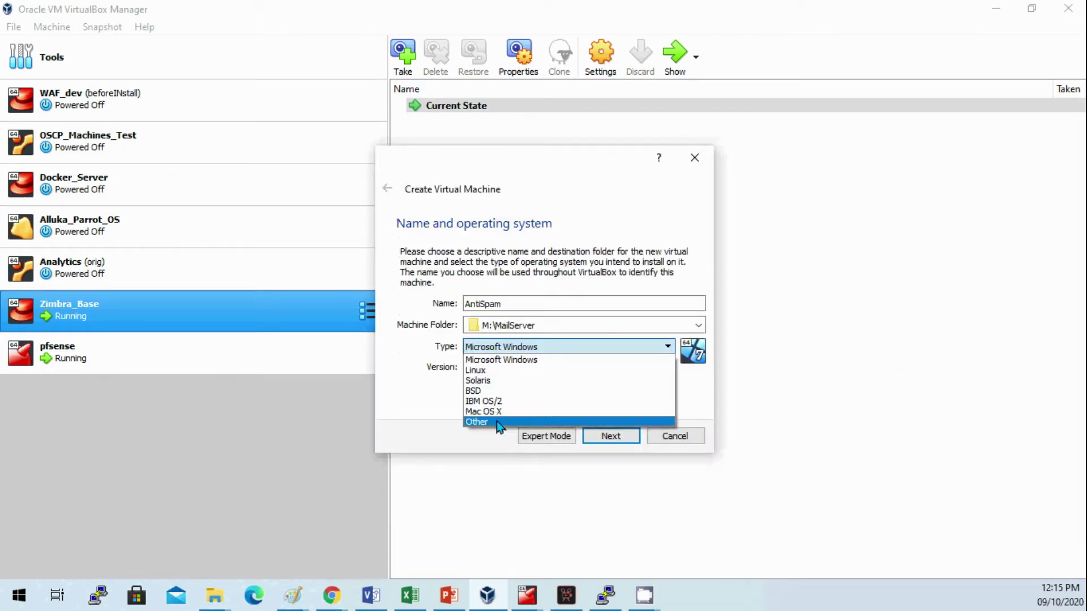
pyautogui.click(498, 371)
pyautogui.click(528, 368)
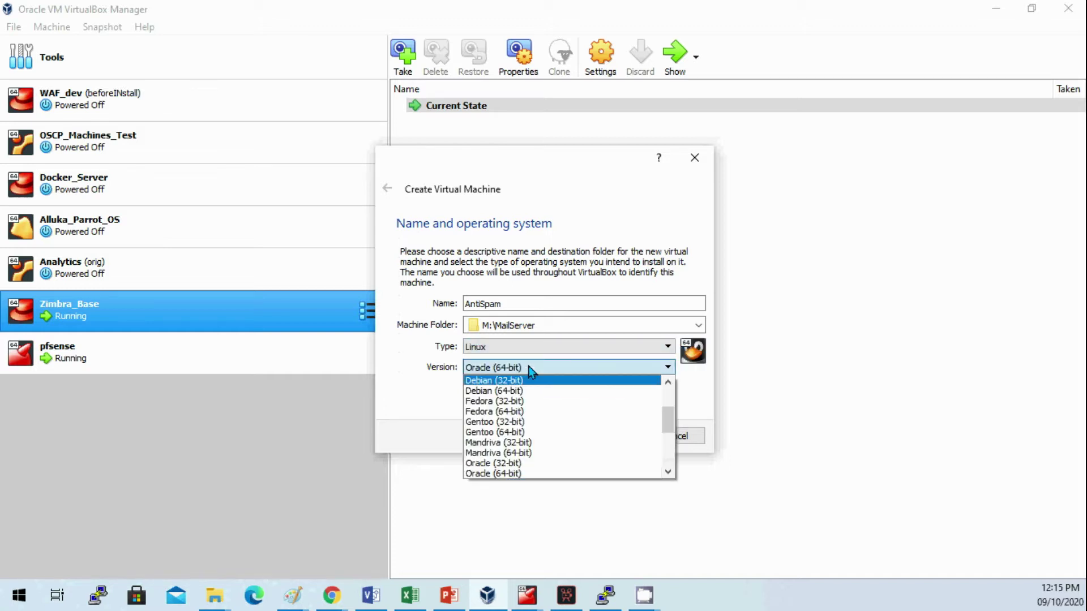
pyautogui.click(529, 392)
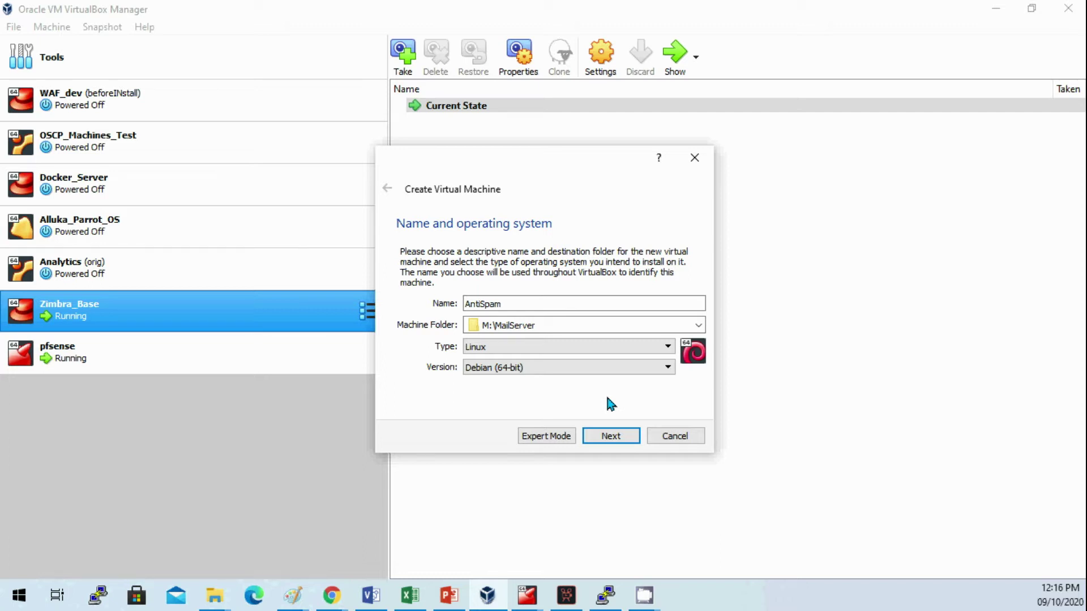
pyautogui.click(610, 438)
# Allocate 4096 MB of memory to the virtual machine.
pyautogui.doubleClick(668, 305)
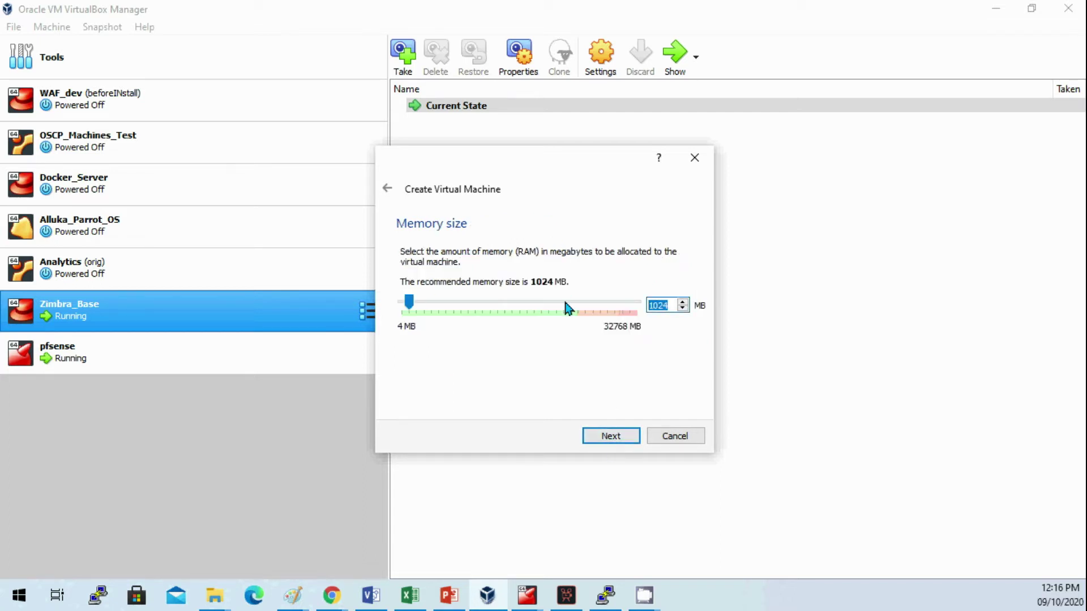
pyautogui.write('4096')
pyautogui.click(623, 442)
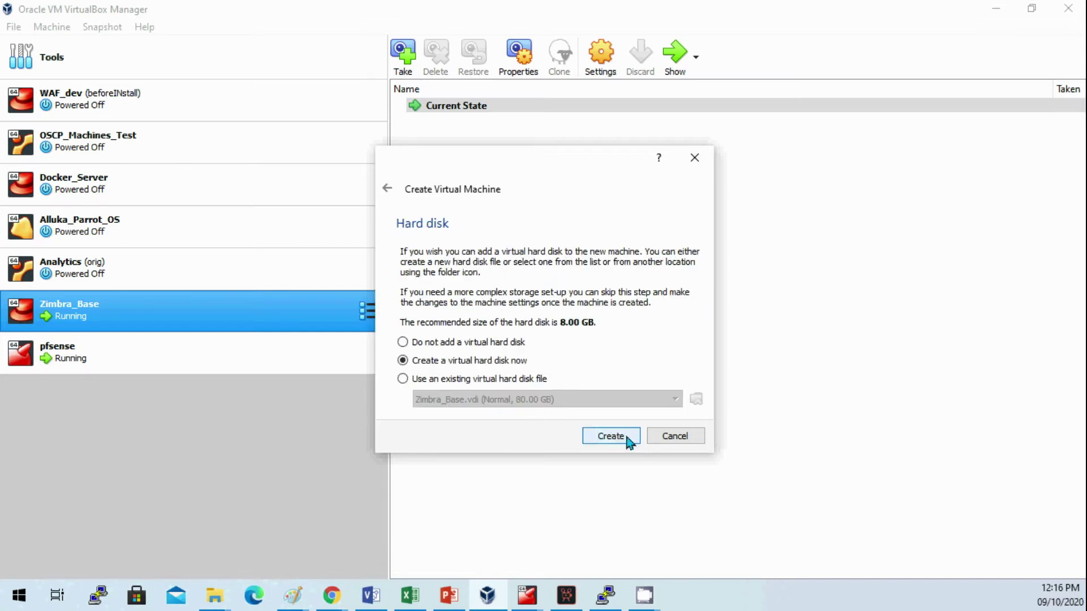
# Create a new dynamically allocated virtual hard disk of 20.00 GB for the machine.
pyautogui.click(626, 441)
pyautogui.click(623, 463)
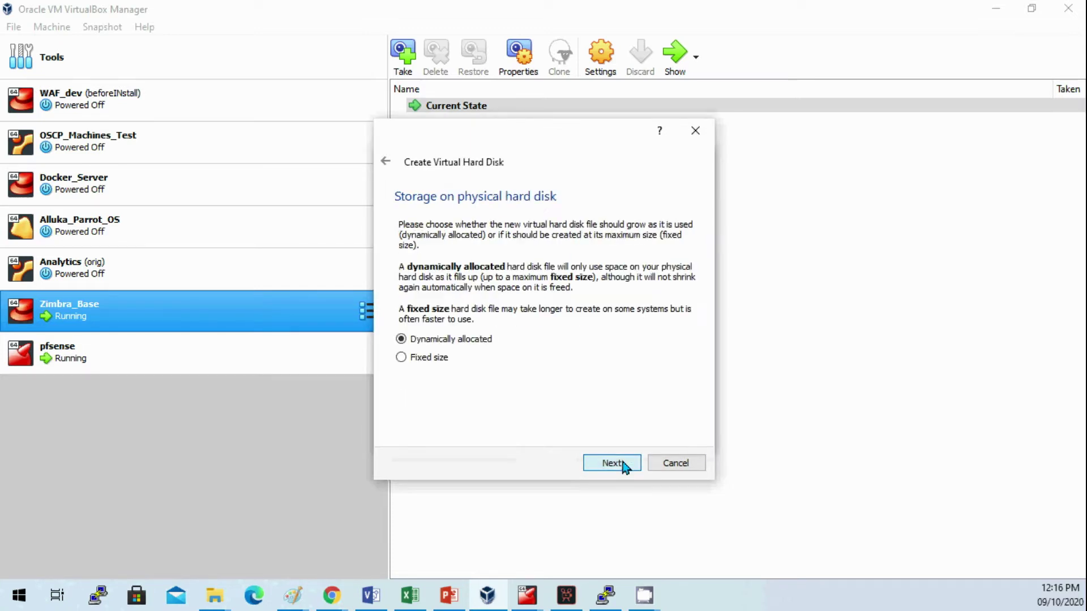
pyautogui.click(624, 466)
pyautogui.click(671, 310)
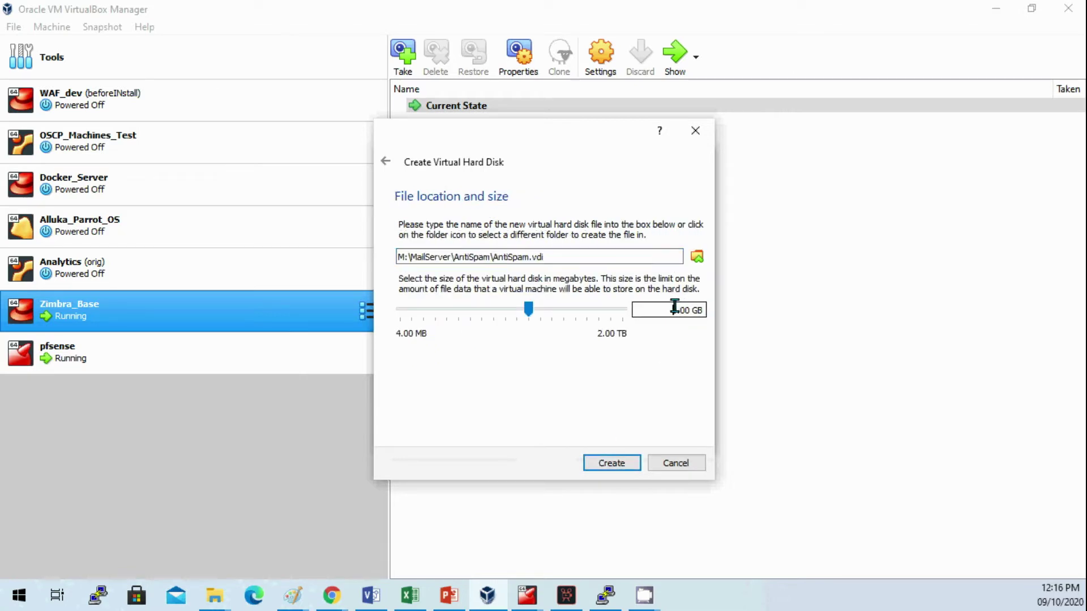
pyautogui.press('Delete')
pyautogui.press('Delete')
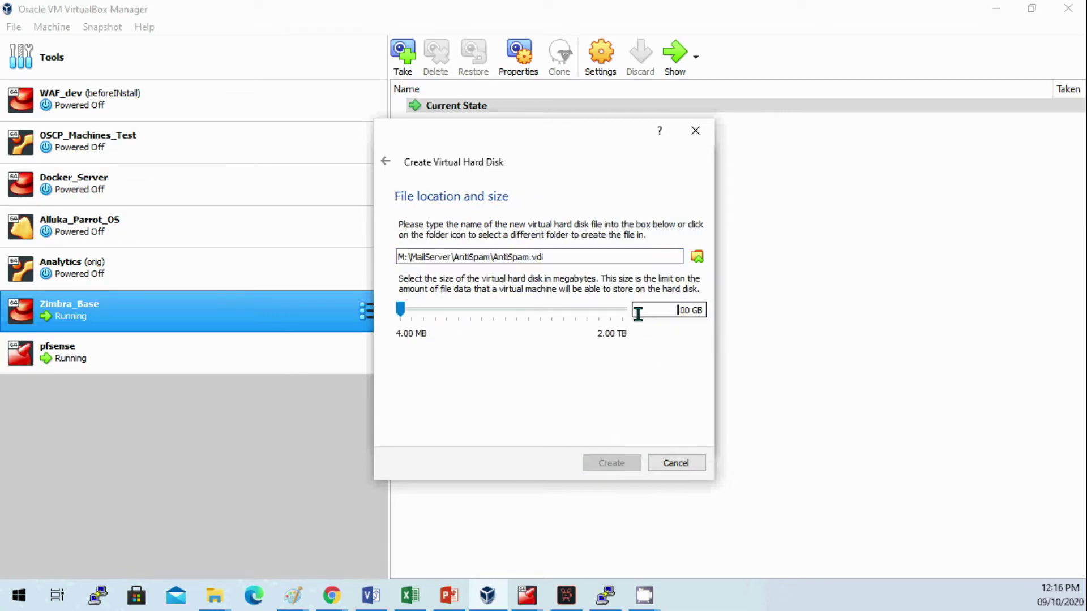
pyautogui.write('20.')
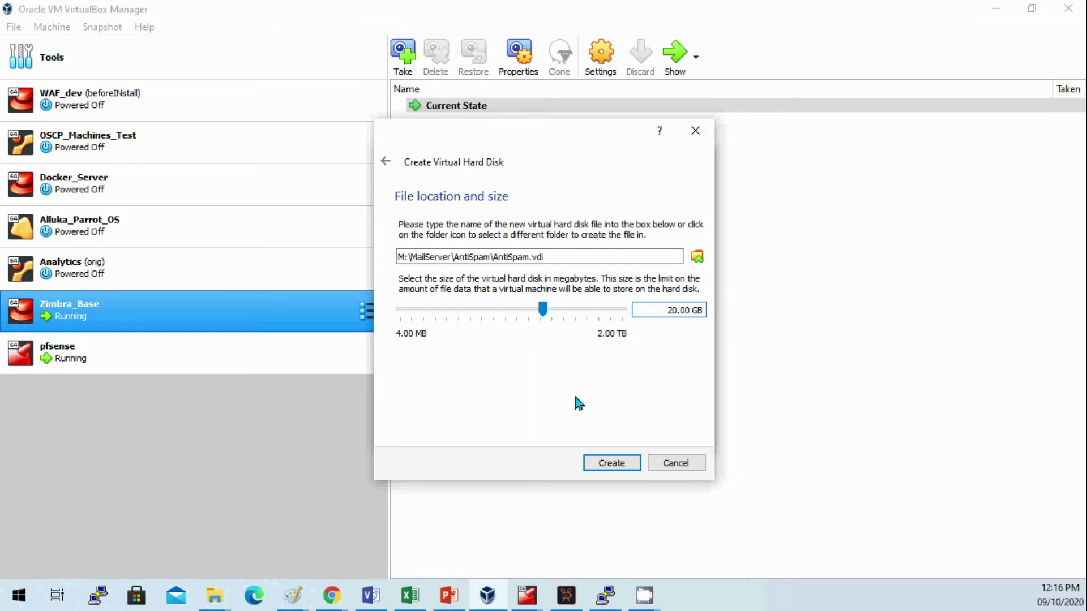
pyautogui.click(612, 462)
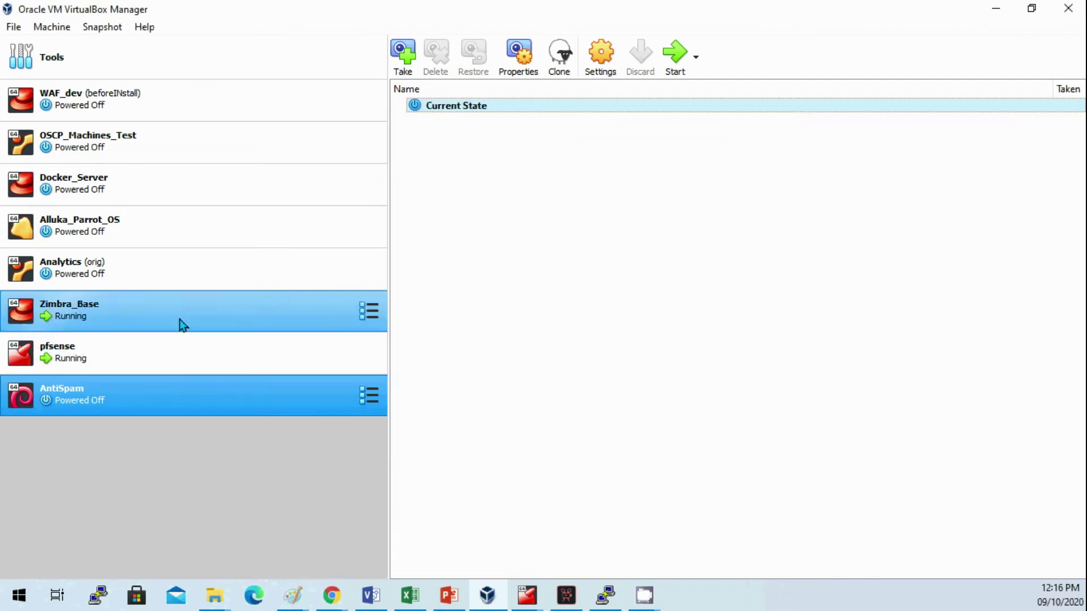
# In the AntiSpam machine's settings, attach network Adapter 1 to Internal Network.
pyautogui.click(596, 68)
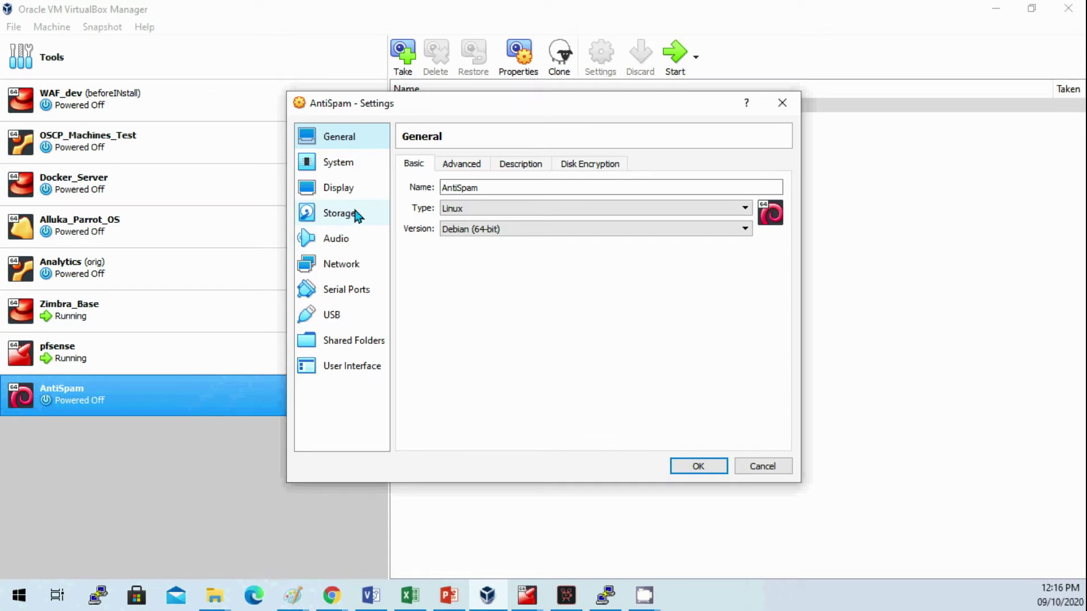
pyautogui.click(354, 266)
pyautogui.click(548, 208)
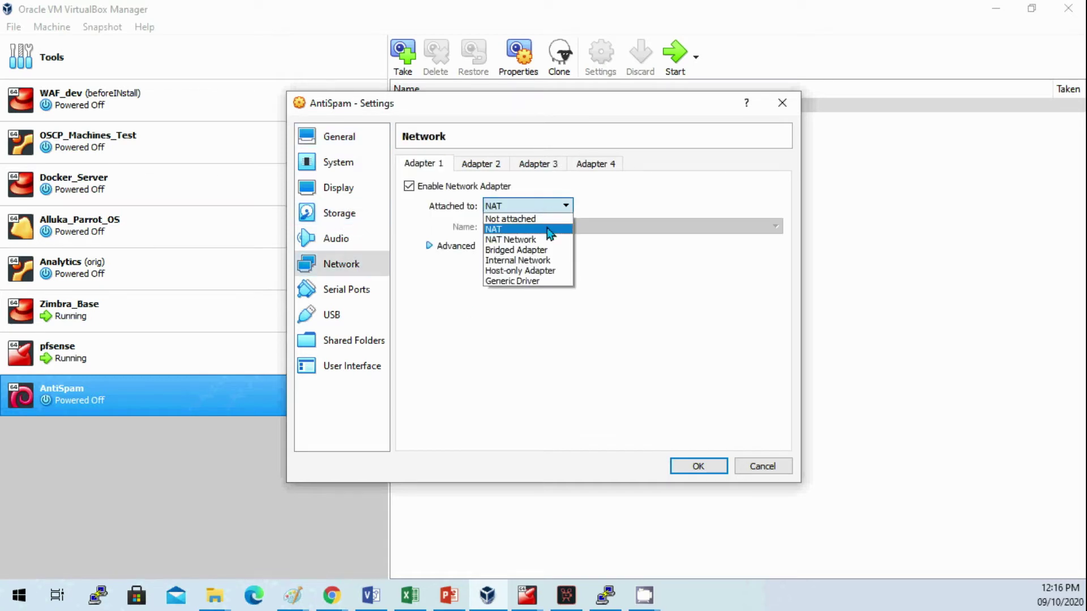
pyautogui.click(542, 259)
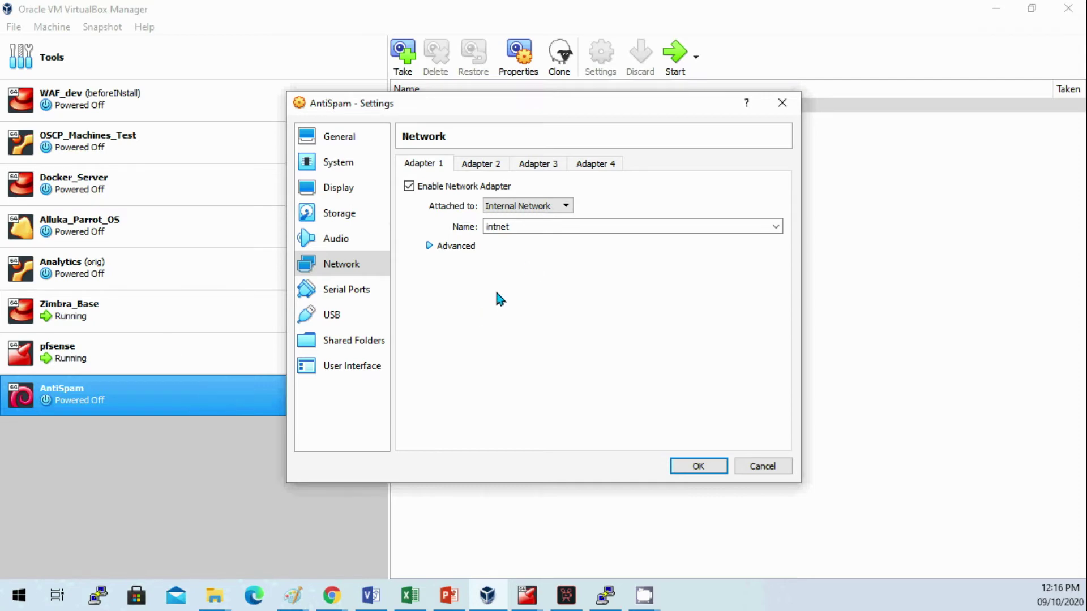
# Load ScrolloutF1-amd64.iso from the Downloads folder into the empty IDE optical drive and save the machine settings.
pyautogui.click(342, 213)
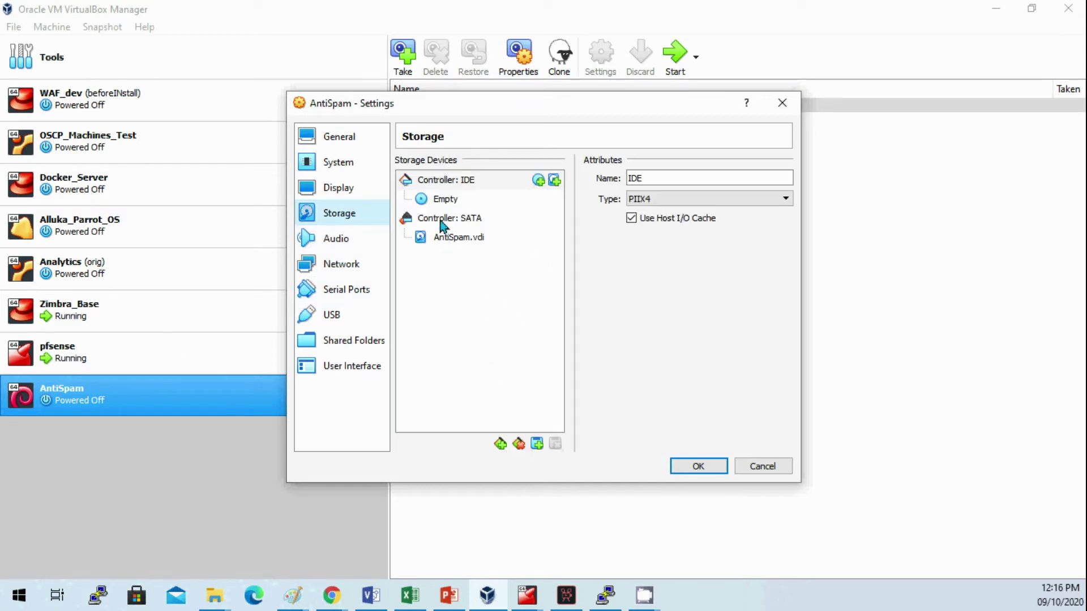
pyautogui.click(465, 204)
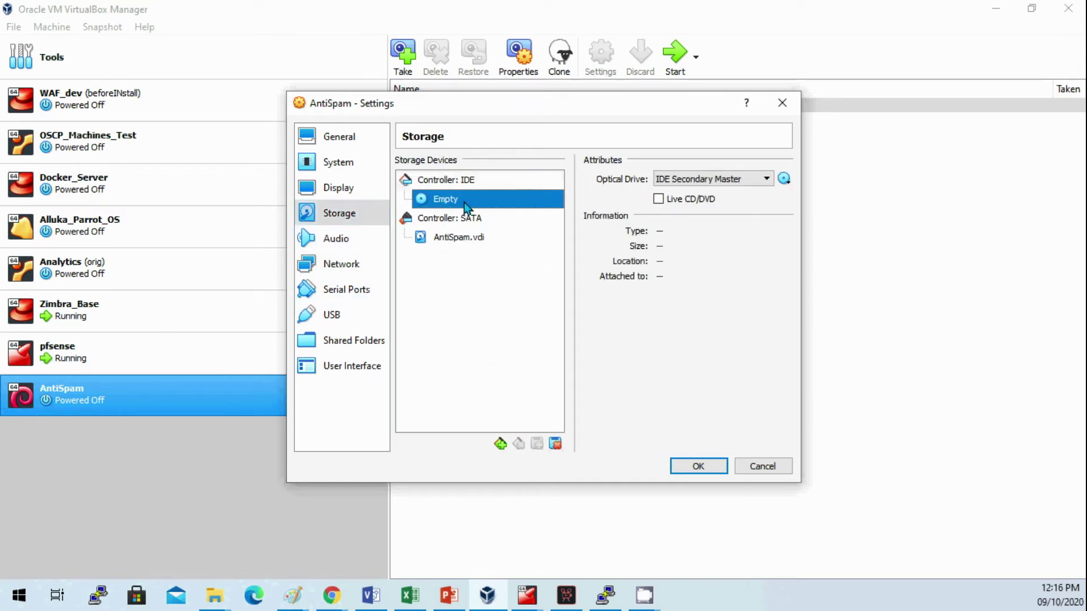
pyautogui.click(784, 180)
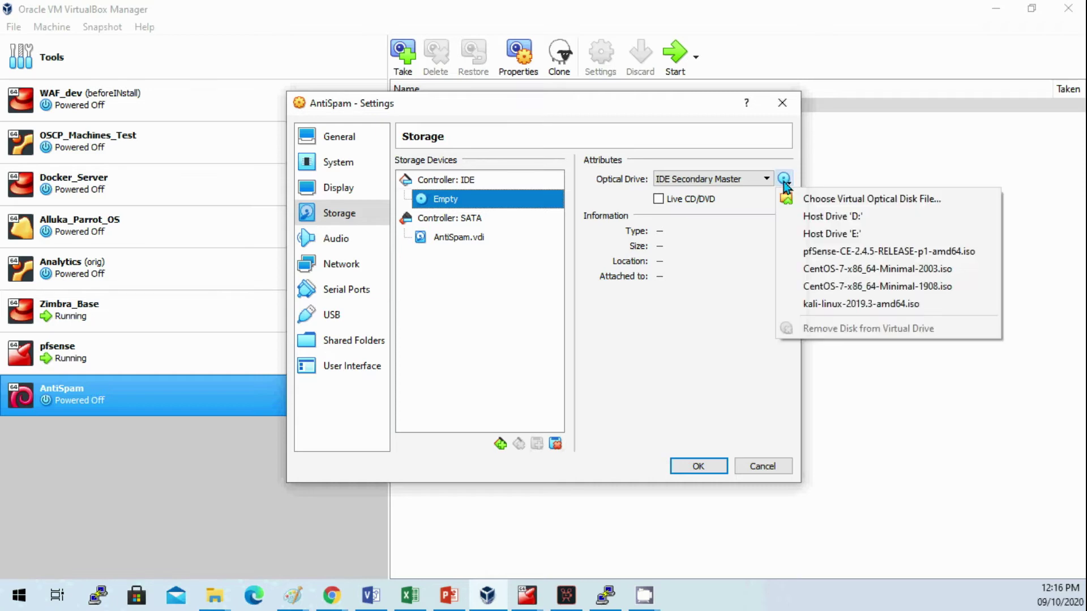
pyautogui.click(820, 201)
pyautogui.click(376, 292)
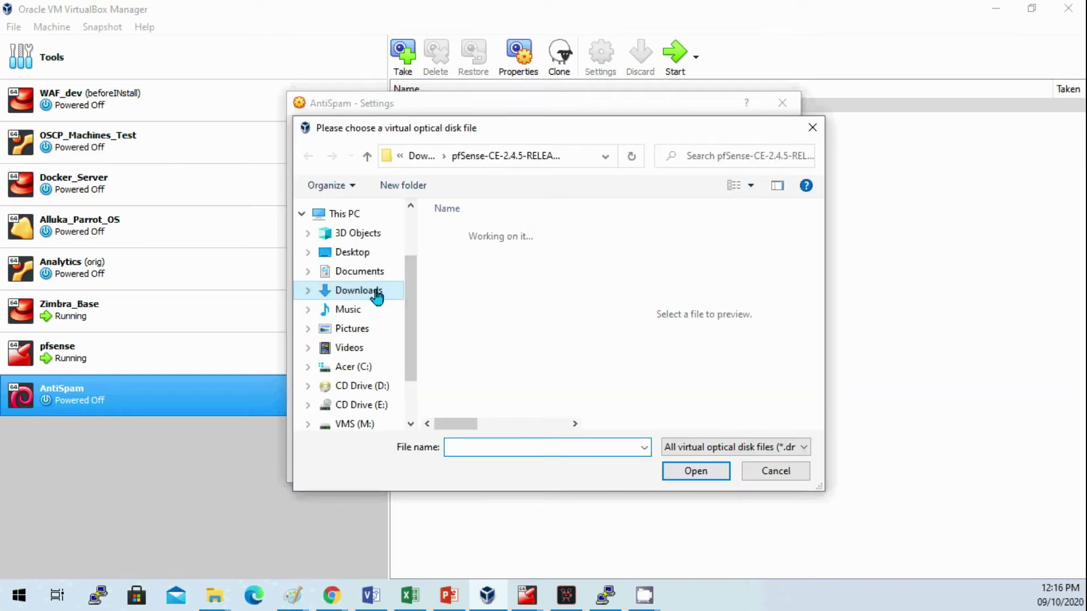
pyautogui.click(559, 449)
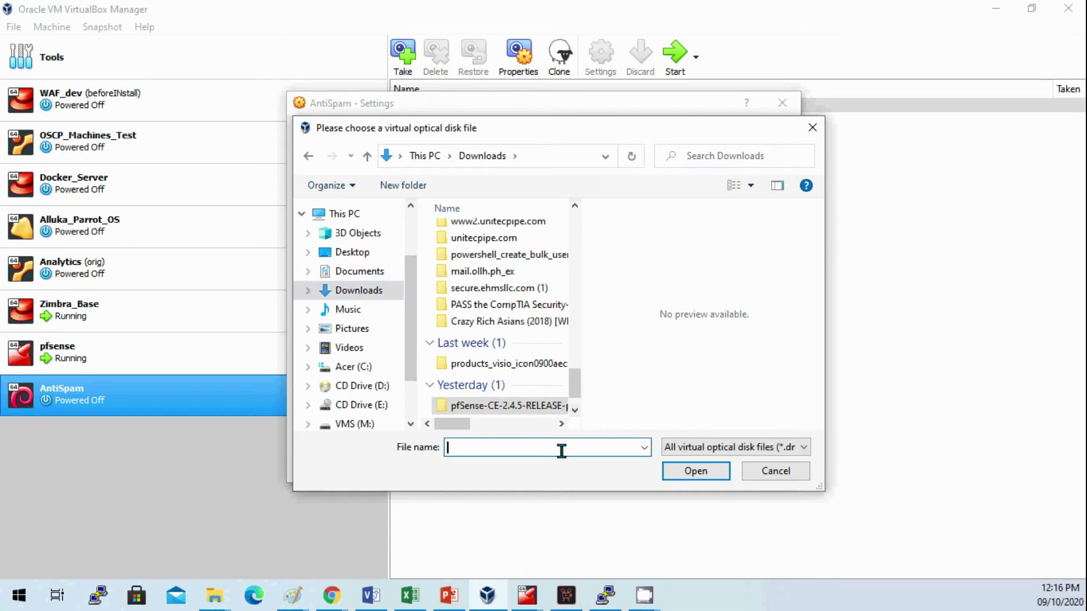
pyautogui.write('scr')
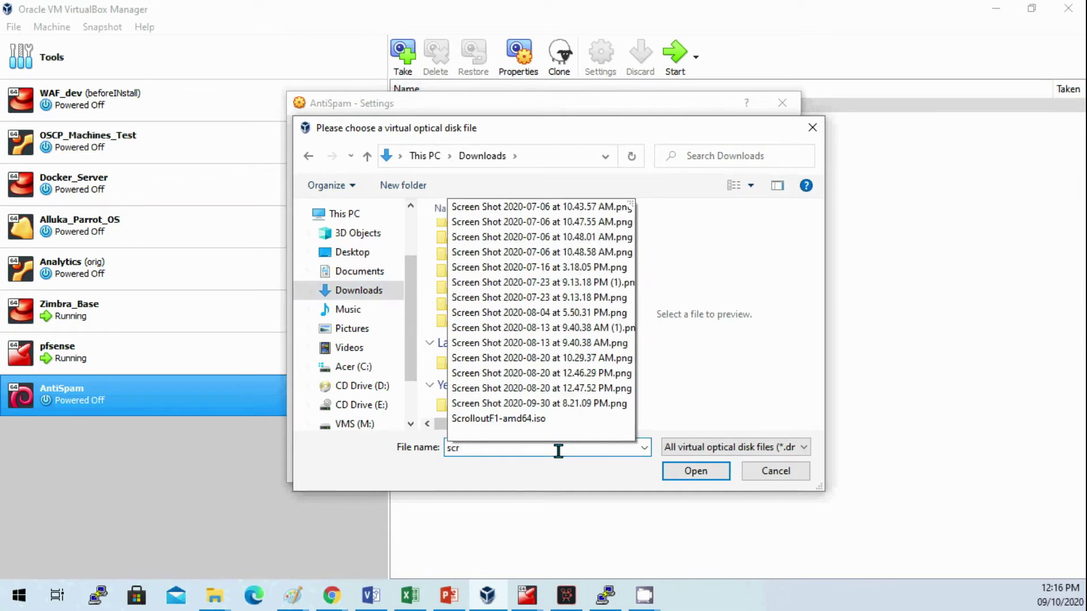
pyautogui.click(526, 422)
pyautogui.click(712, 475)
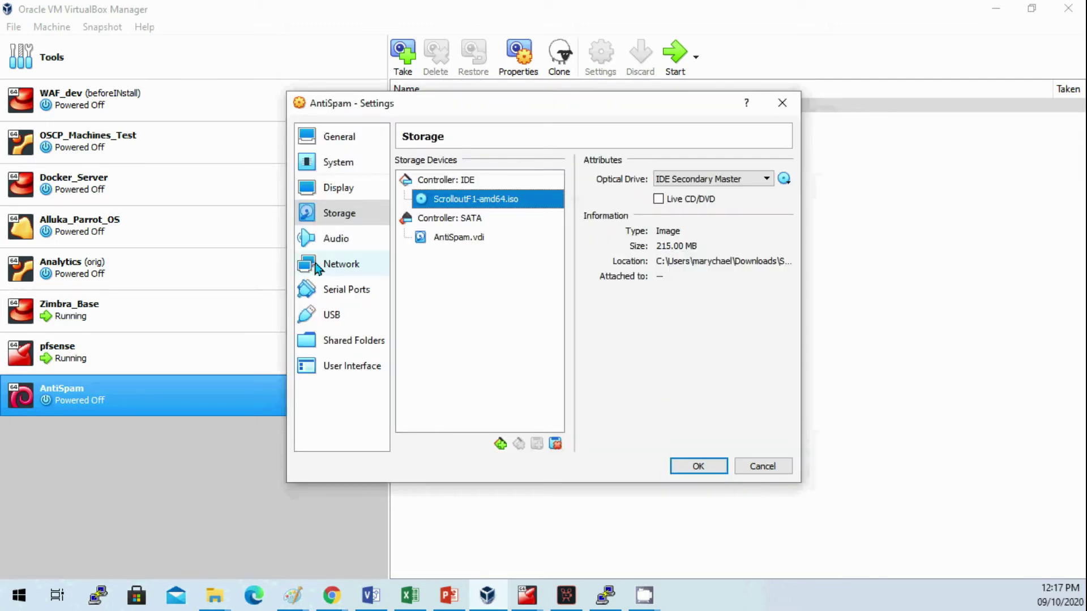
pyautogui.click(354, 267)
pyautogui.click(346, 215)
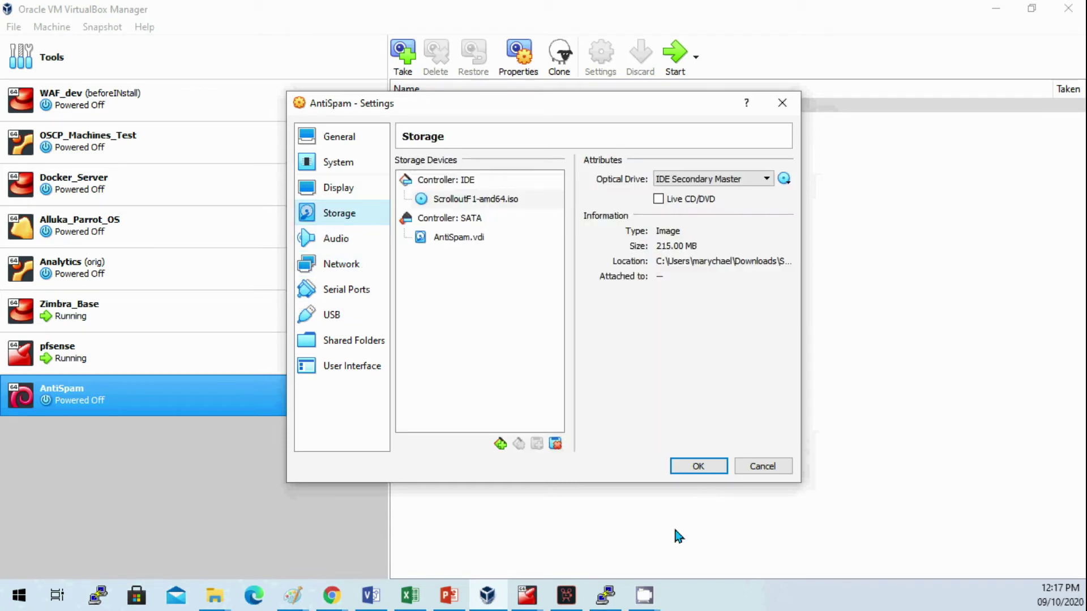
pyautogui.click(698, 466)
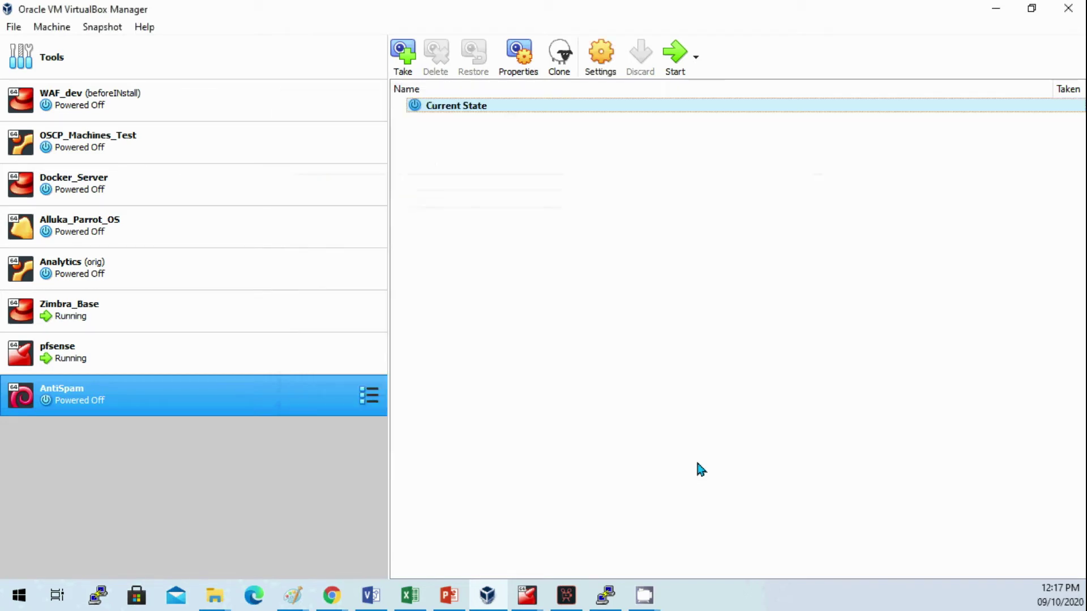
# Start the AntiSpam machine in graphical install mode, using English, United States as location and the American English keymap.
pyautogui.doubleClick(218, 399)
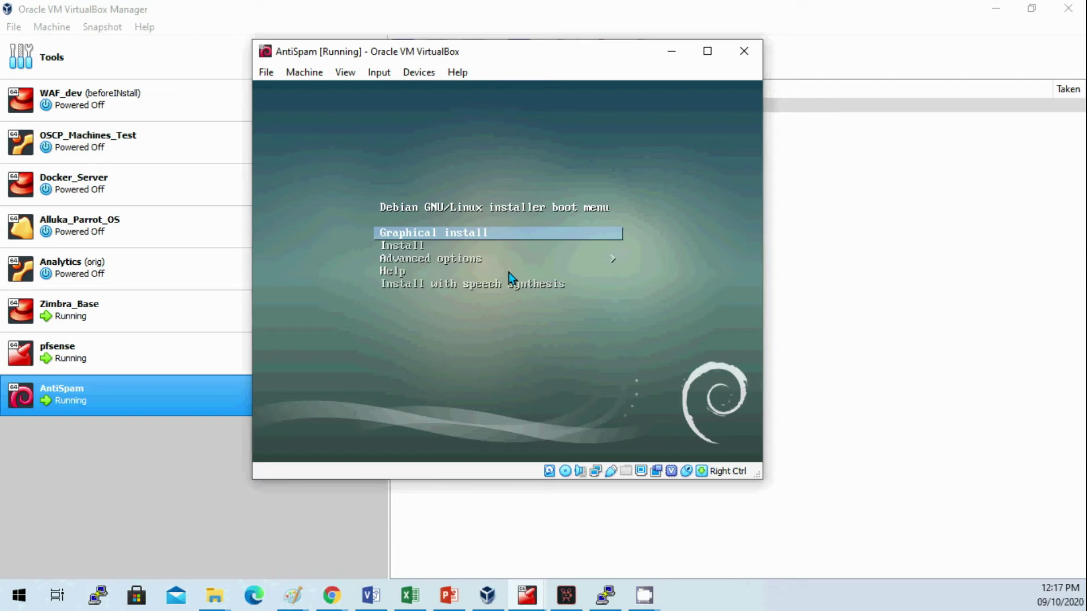
pyautogui.press('Return')
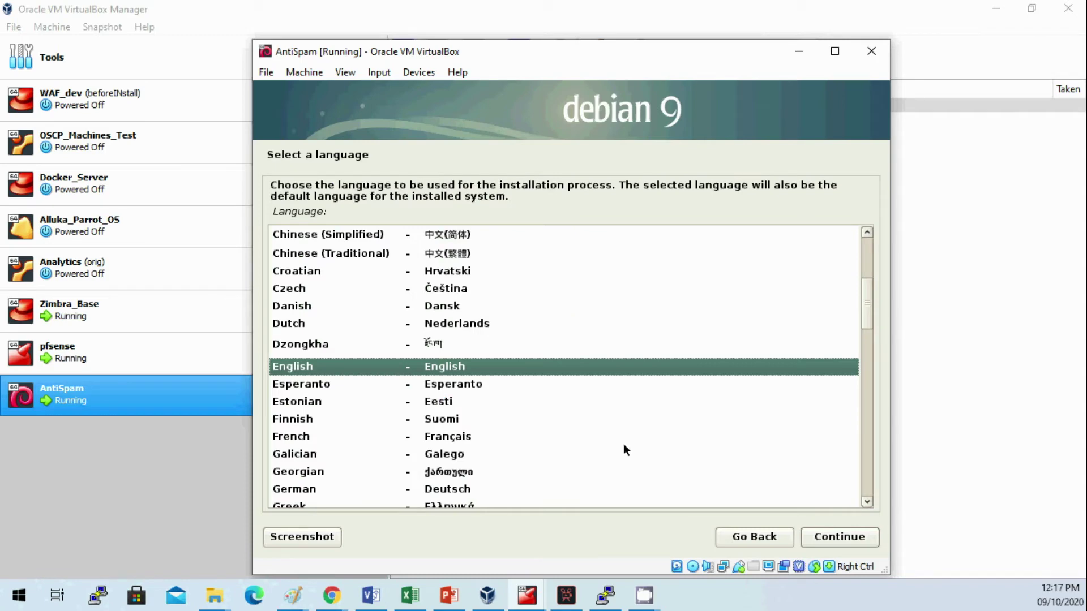
pyautogui.click(833, 540)
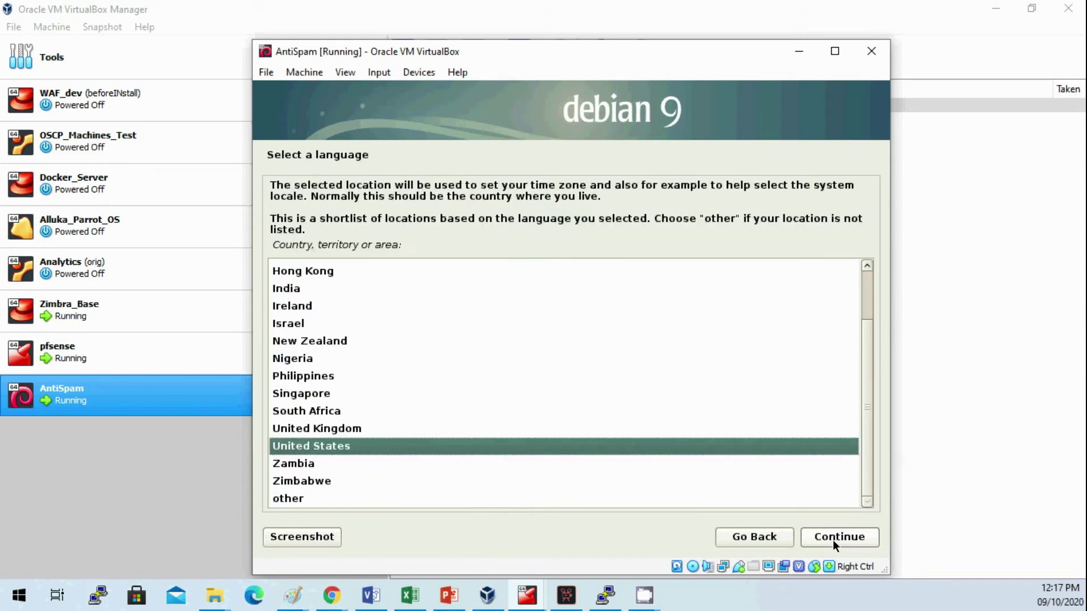
pyautogui.click(833, 540)
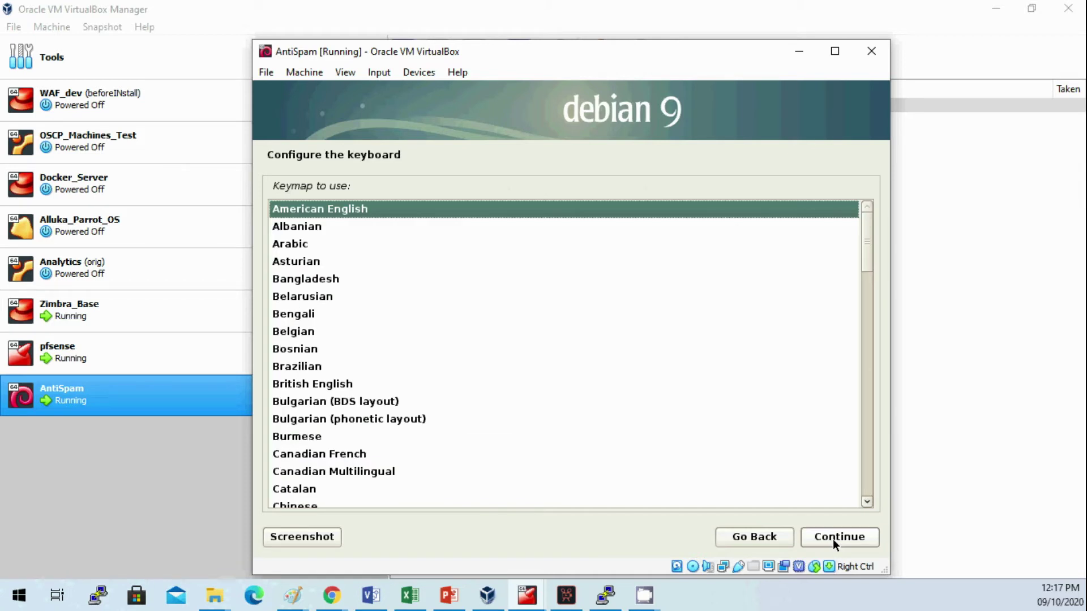
pyautogui.click(833, 538)
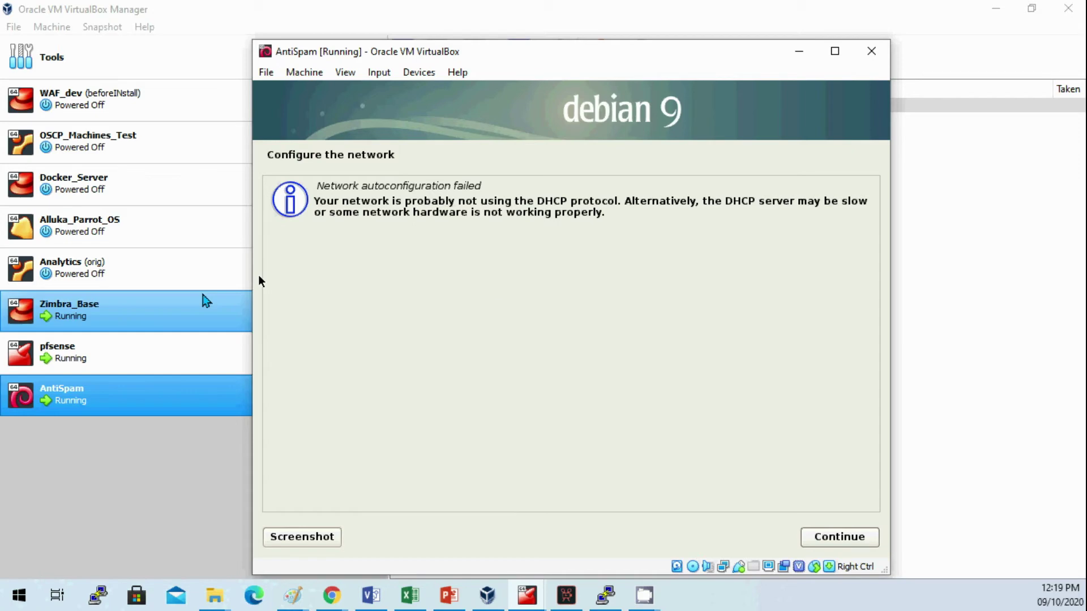
# Choose to configure the network manually and enter 172.16.0.10 as the IP address.
pyautogui.click(820, 537)
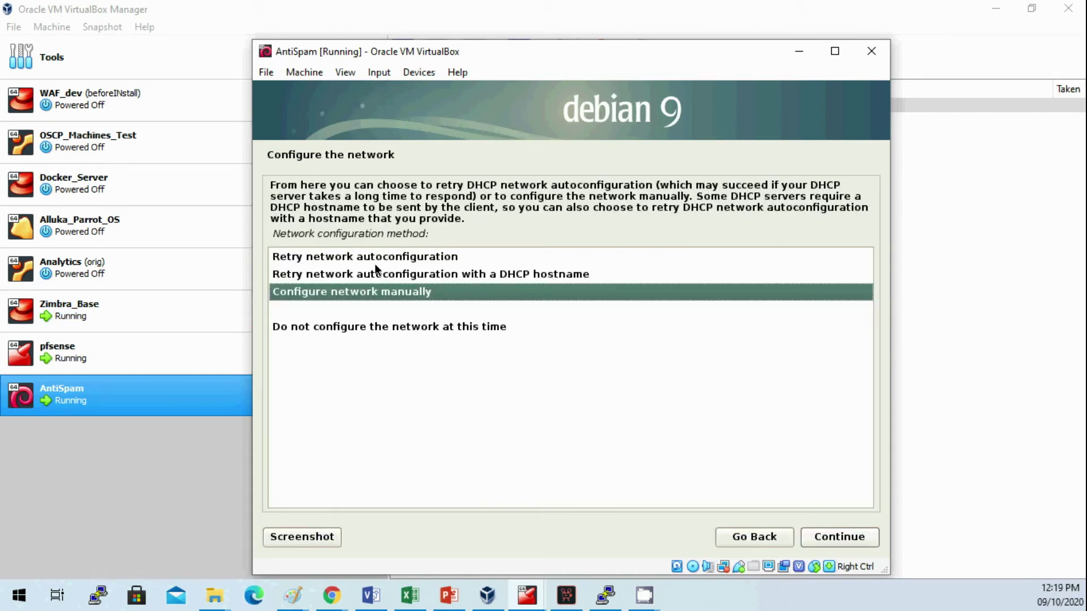
pyautogui.click(378, 328)
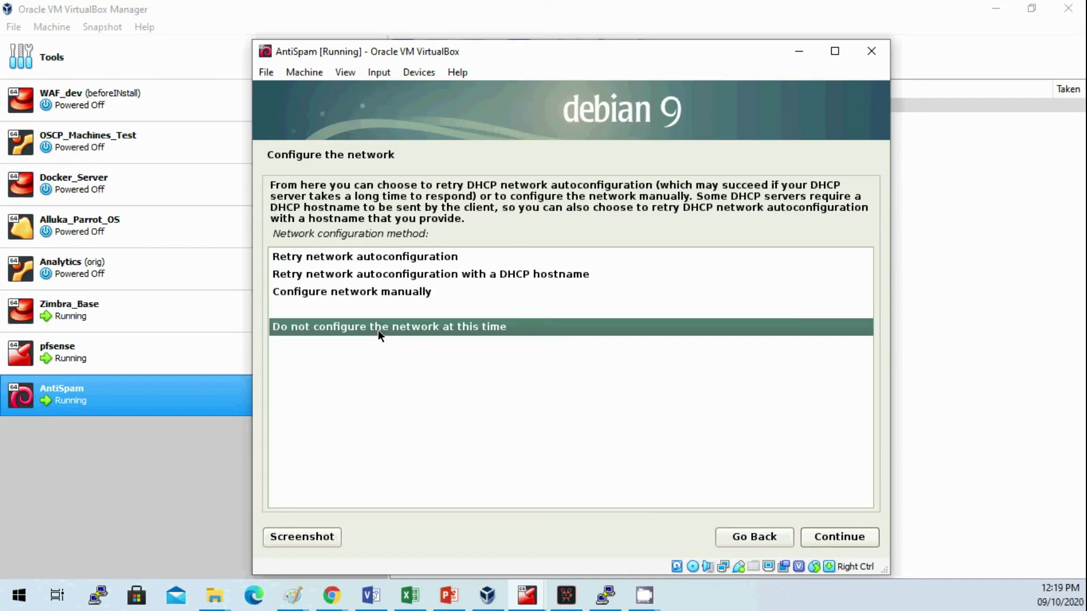
pyautogui.click(371, 292)
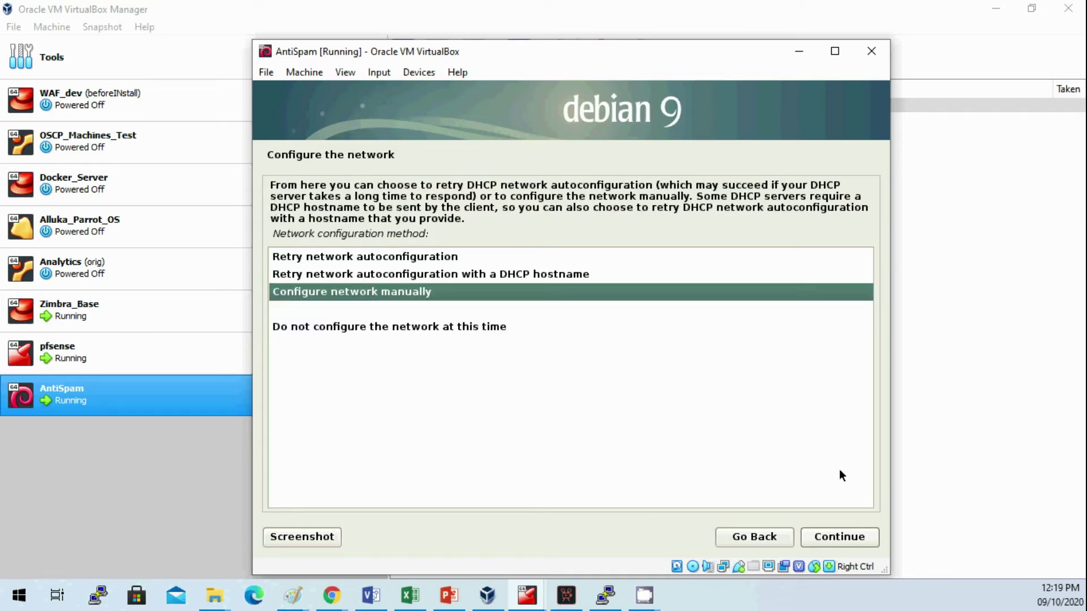
pyautogui.click(837, 541)
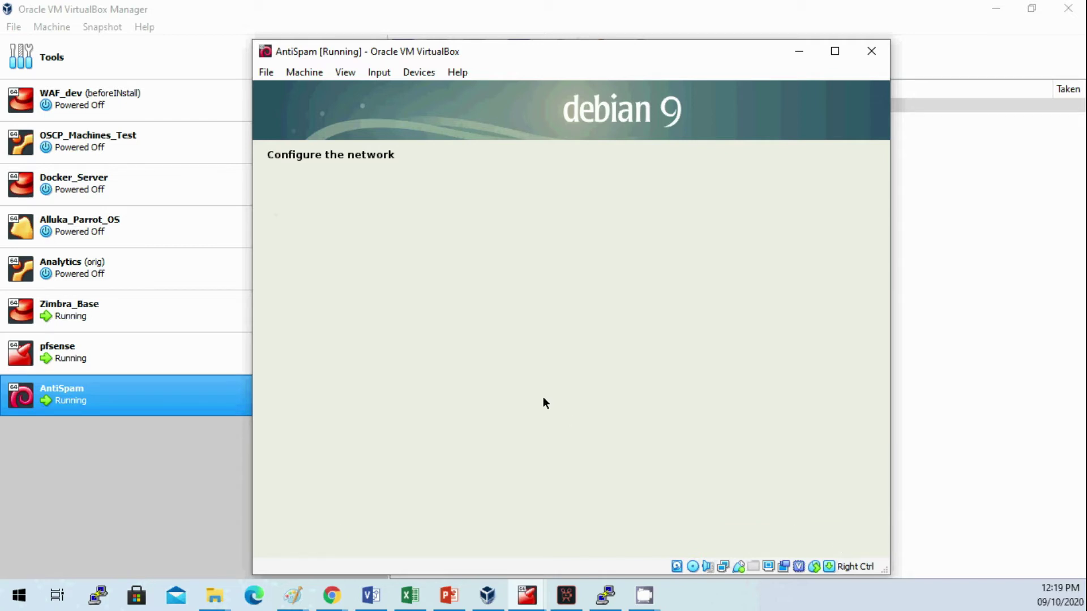
pyautogui.write('172.16.0.10')
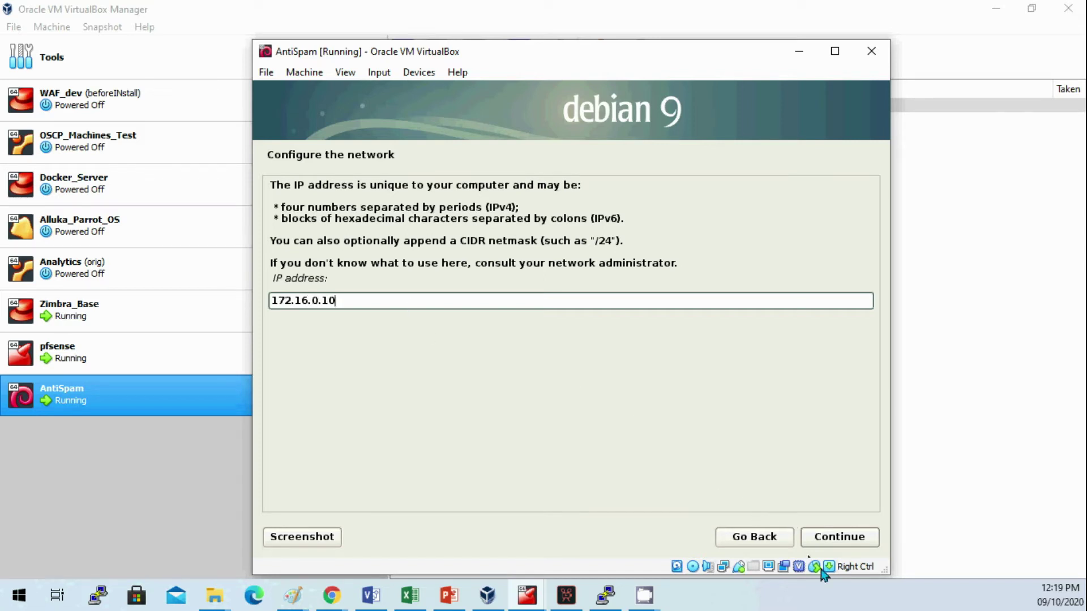
# Submit the IP address, keep netmask 255.255.255.0 and gateway 172.16.0.1, and set the name server address to 8.8.8.8.
pyautogui.click(821, 536)
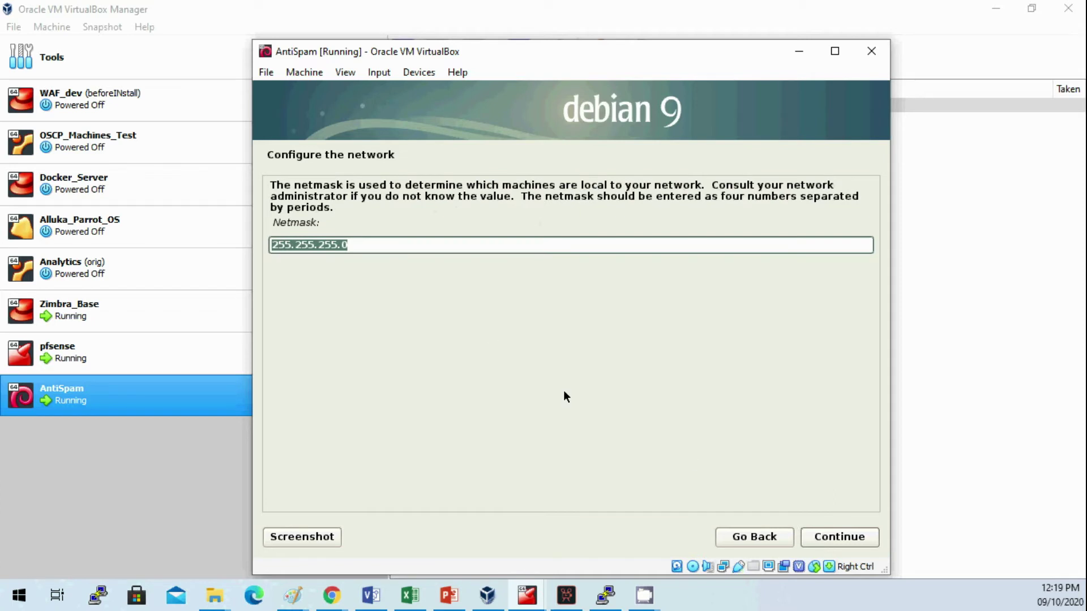
pyautogui.click(834, 539)
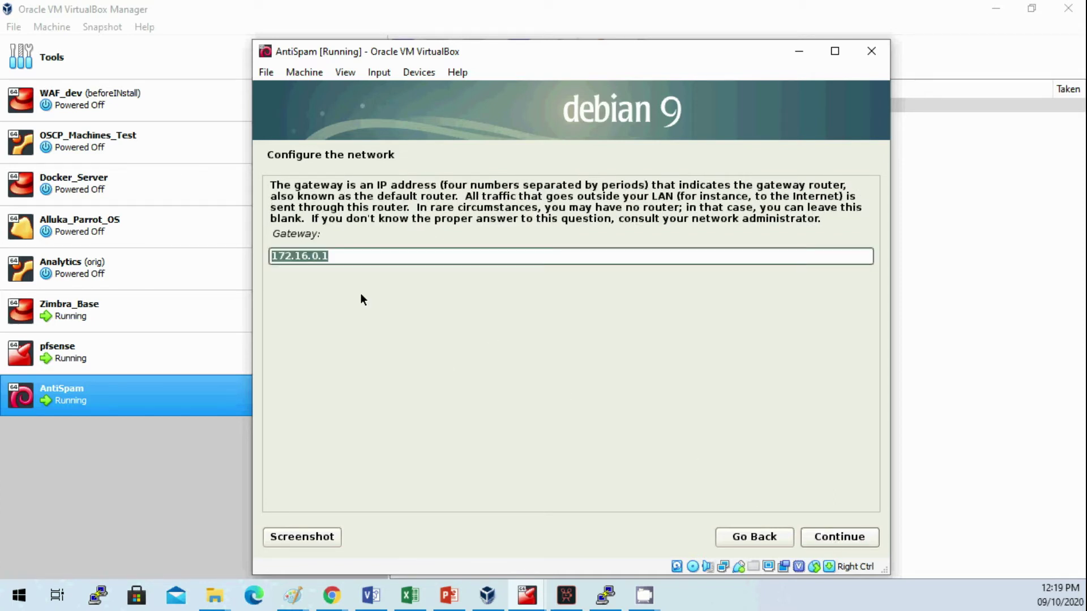
pyautogui.click(361, 252)
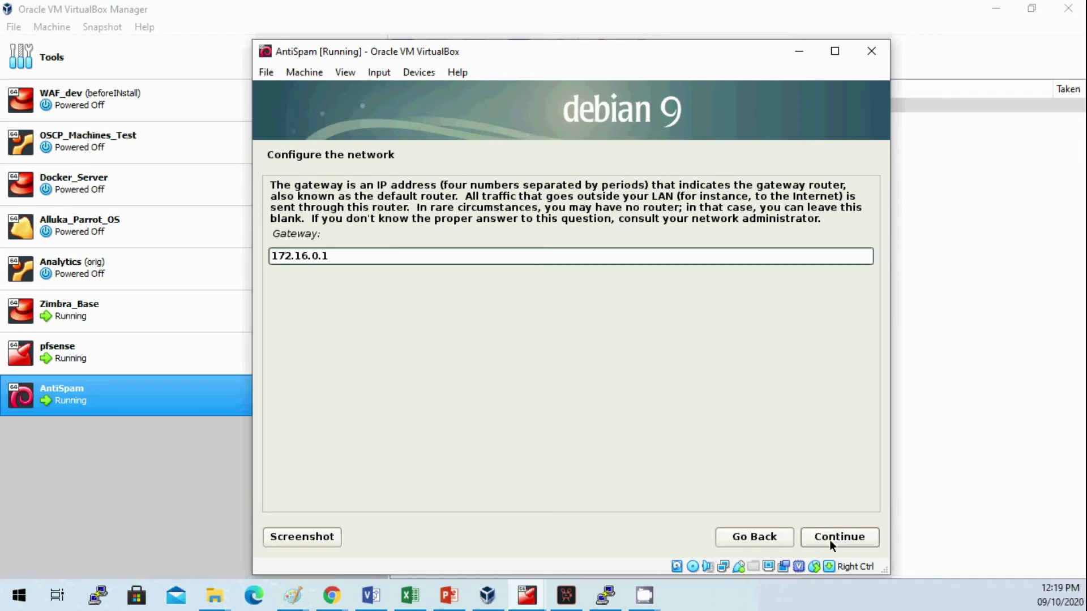
pyautogui.click(847, 540)
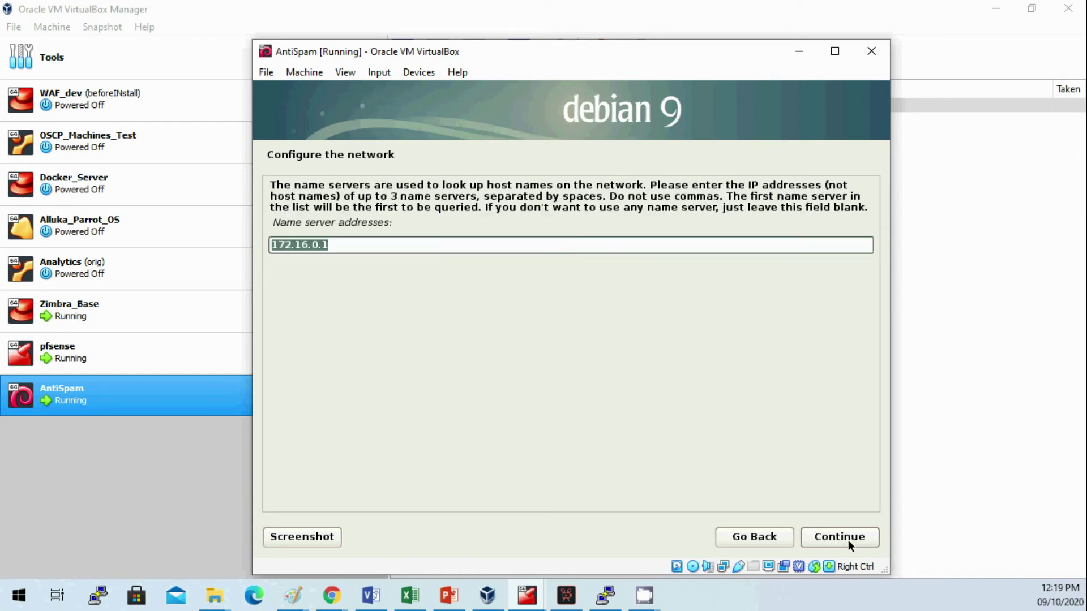
pyautogui.write('8.8.8.8')
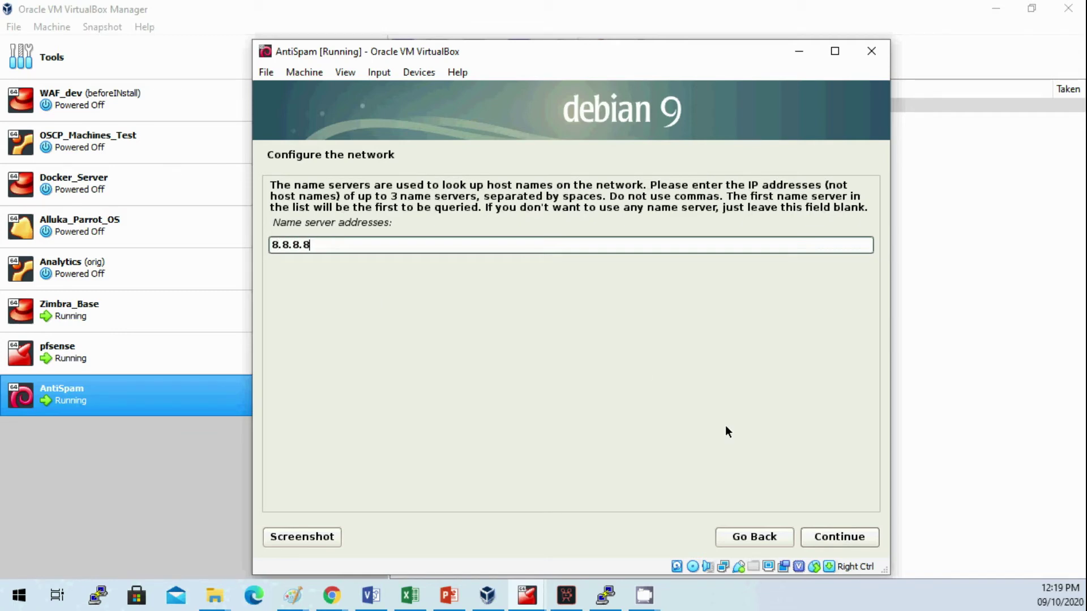
pyautogui.click(826, 543)
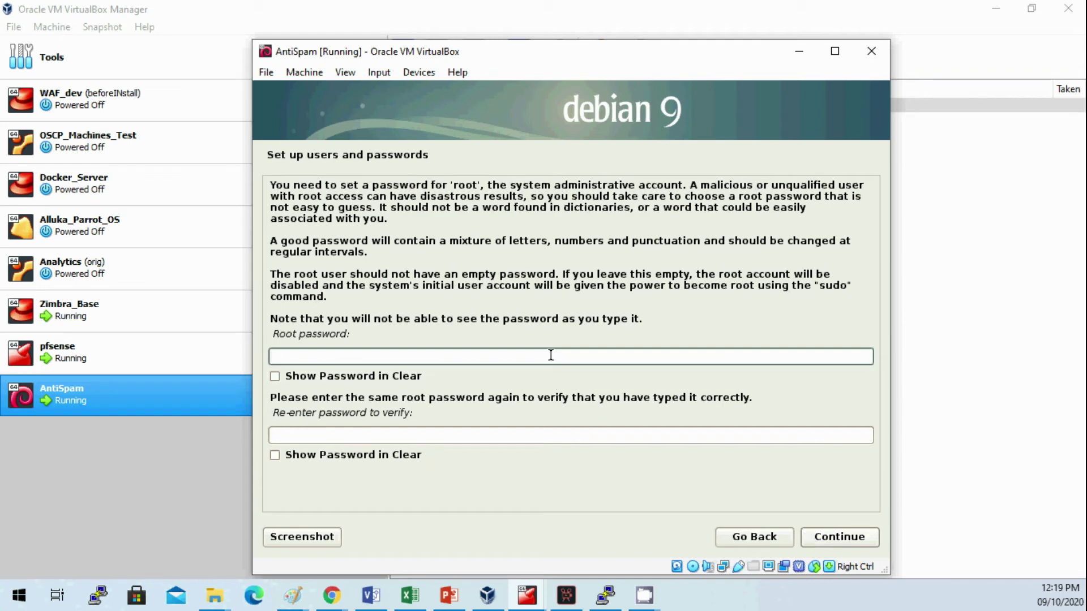
# Enter the root password, repeat it for verification and continue to the new user setup.
pyautogui.write('●●●●●●●●●●●●●')
pyautogui.press('Tab')
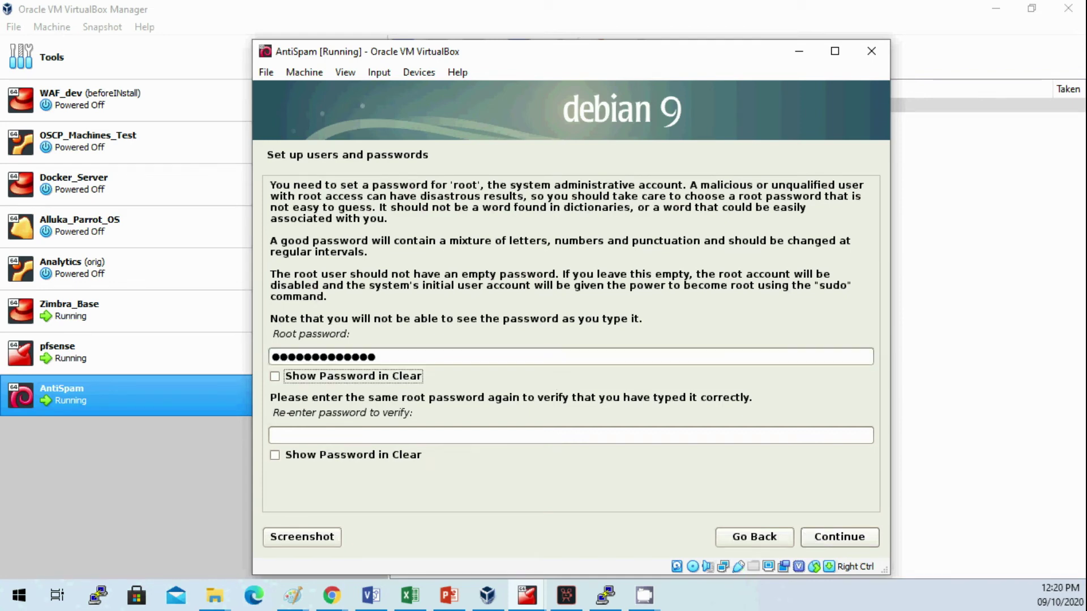
pyautogui.press('Tab')
pyautogui.write('●●●●●●●●●●●●●')
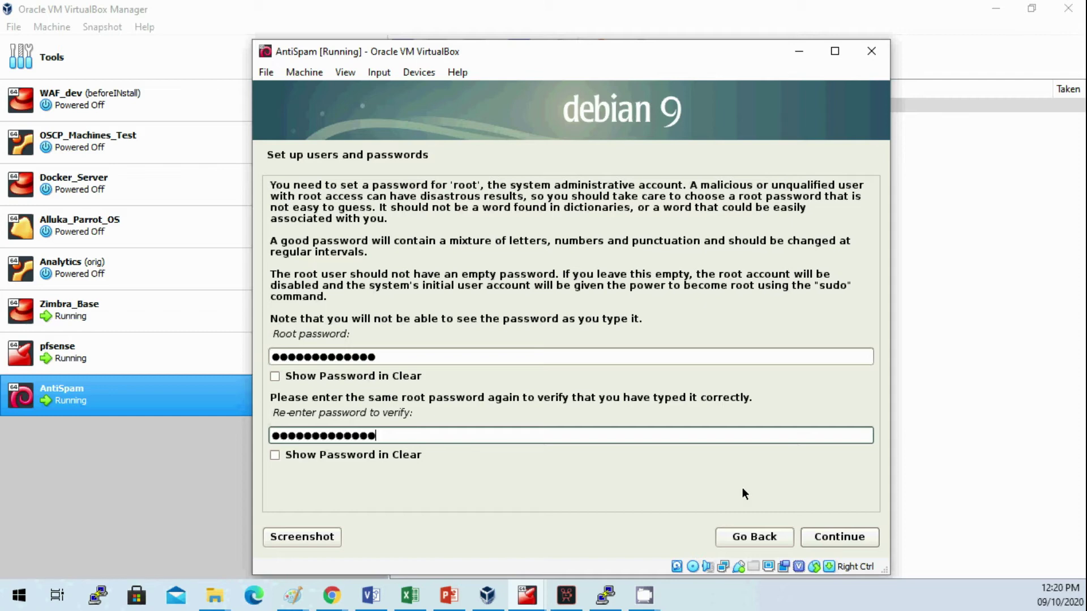
pyautogui.click(826, 539)
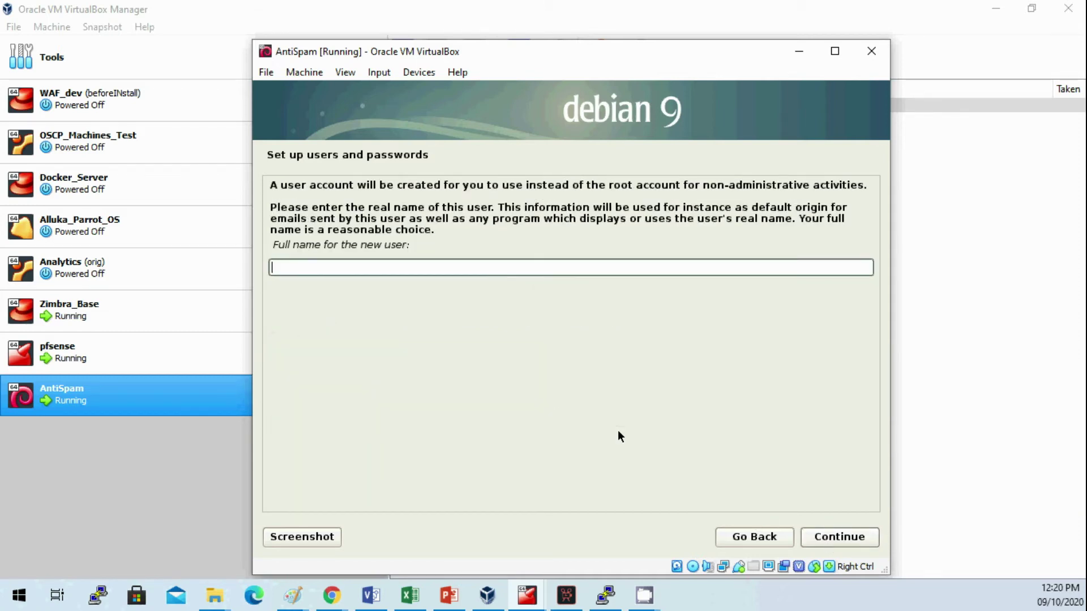
# Create the regular user account by entering the user's full name, accepting the suggested username, and entering and verifying the account password.
pyautogui.write('mikec')
pyautogui.press('Return')
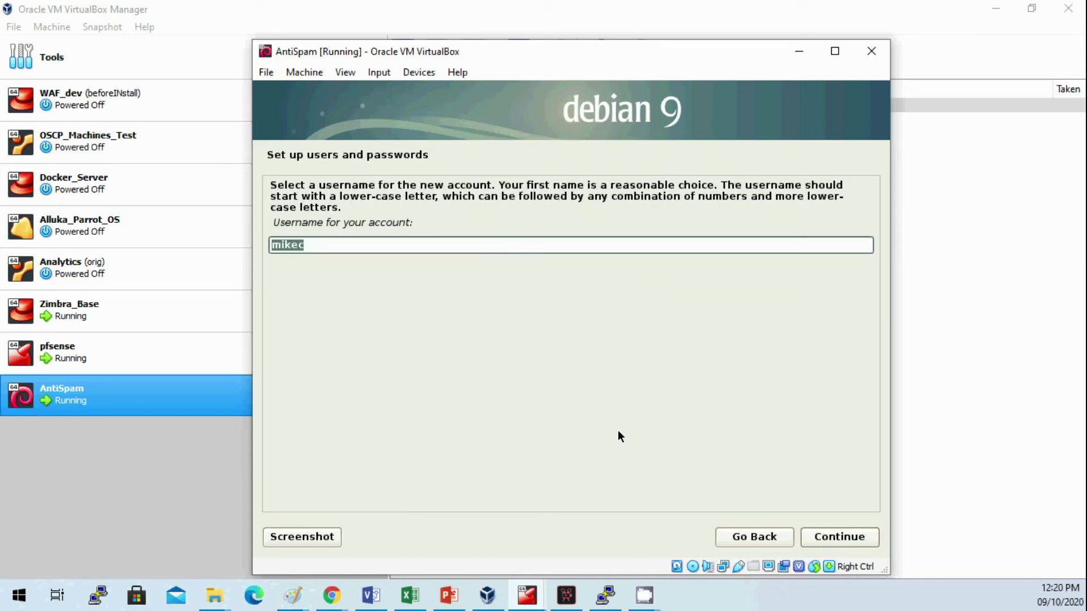
pyautogui.press('Return')
pyautogui.write('••••••••••')
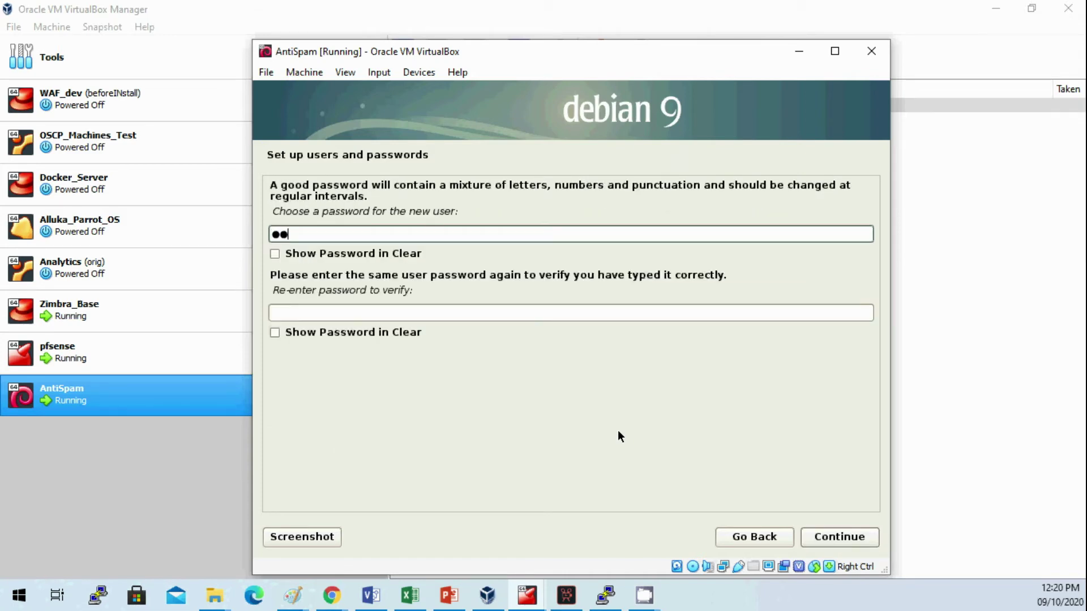
pyautogui.press('Tab')
pyautogui.press('Tab')
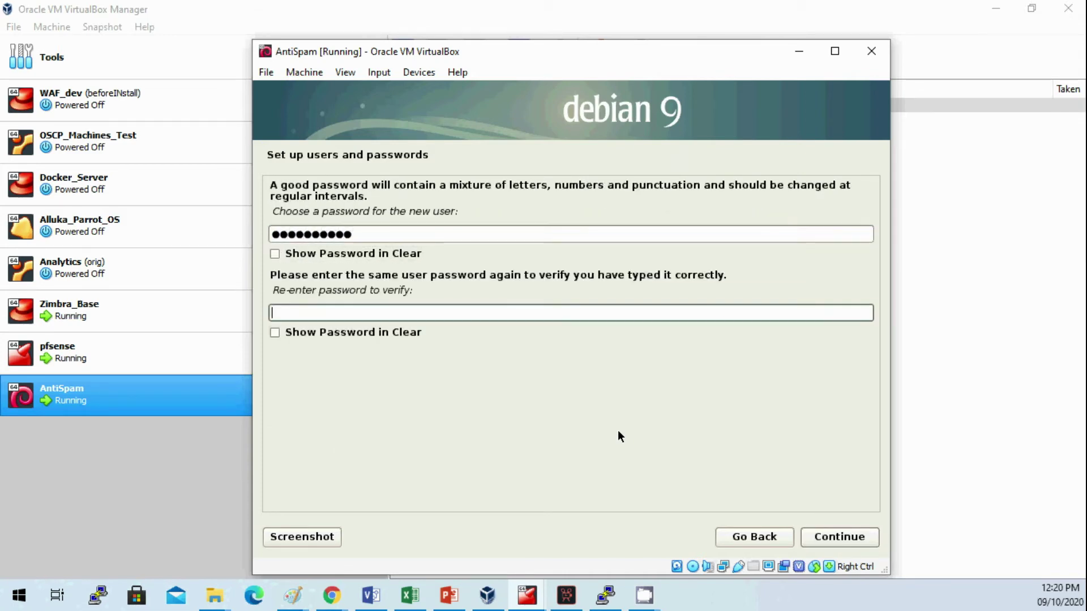
pyautogui.write('••••••••••')
pyautogui.click(857, 533)
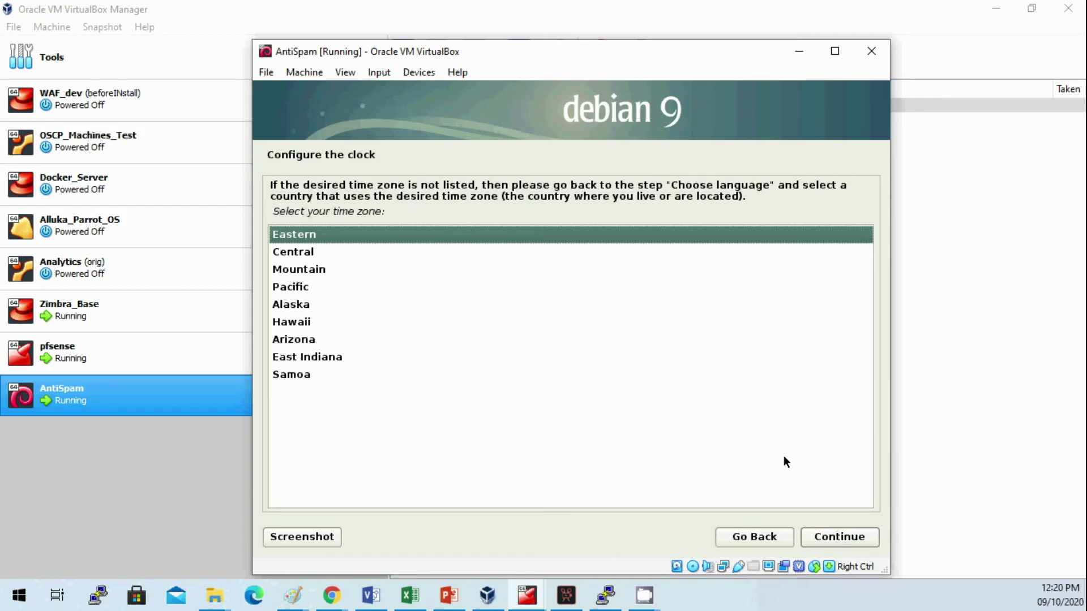
# Set the Eastern time zone, and partition the entire SCSI1 (sda) disk with the guided method, writing the changes to disk.
pyautogui.click(842, 541)
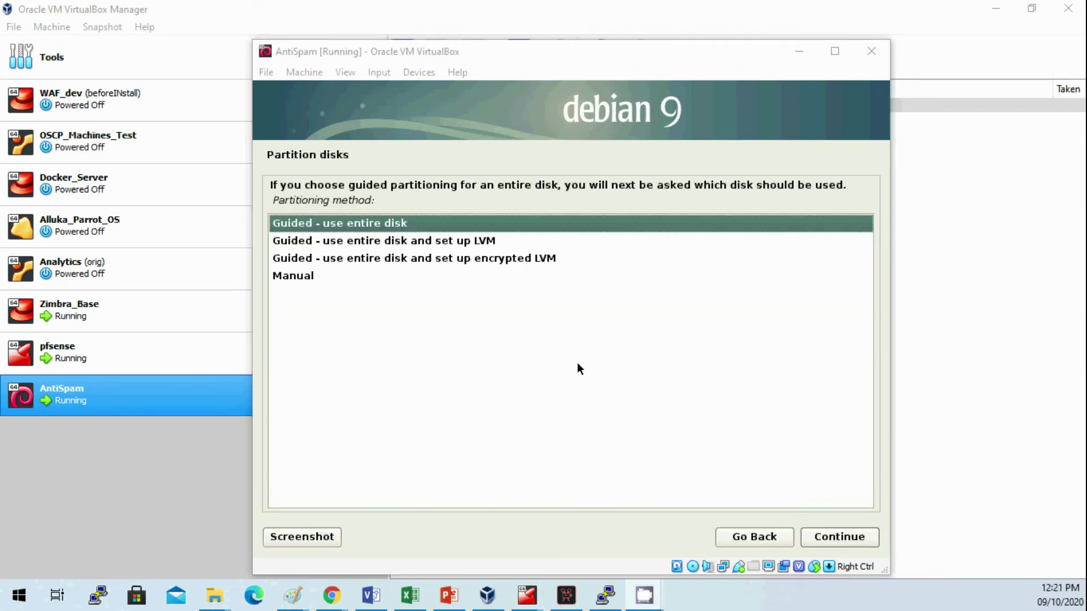
pyautogui.click(487, 374)
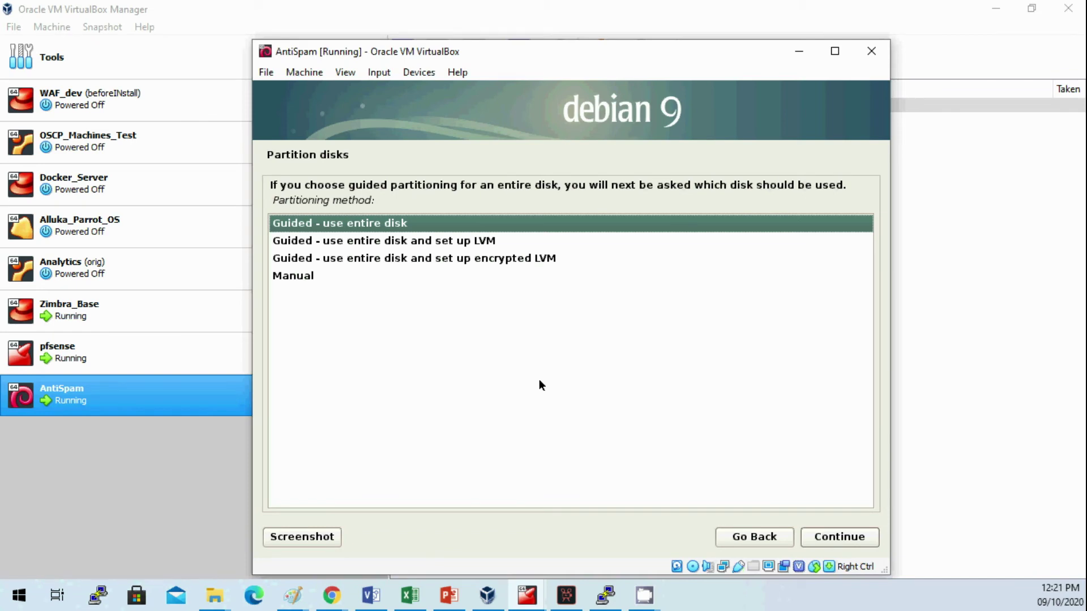
pyautogui.click(840, 538)
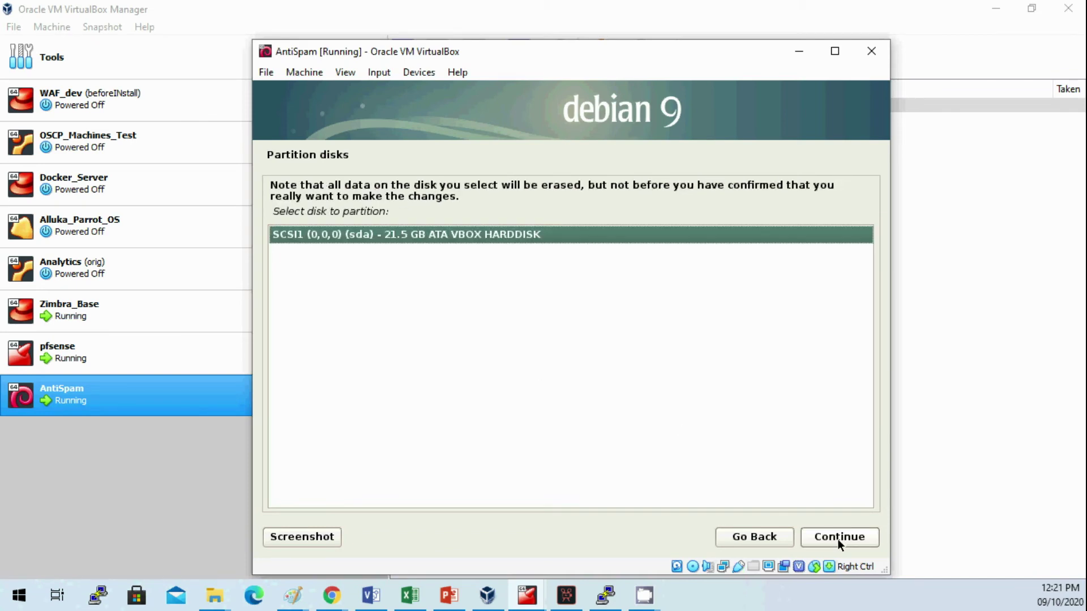
pyautogui.click(838, 538)
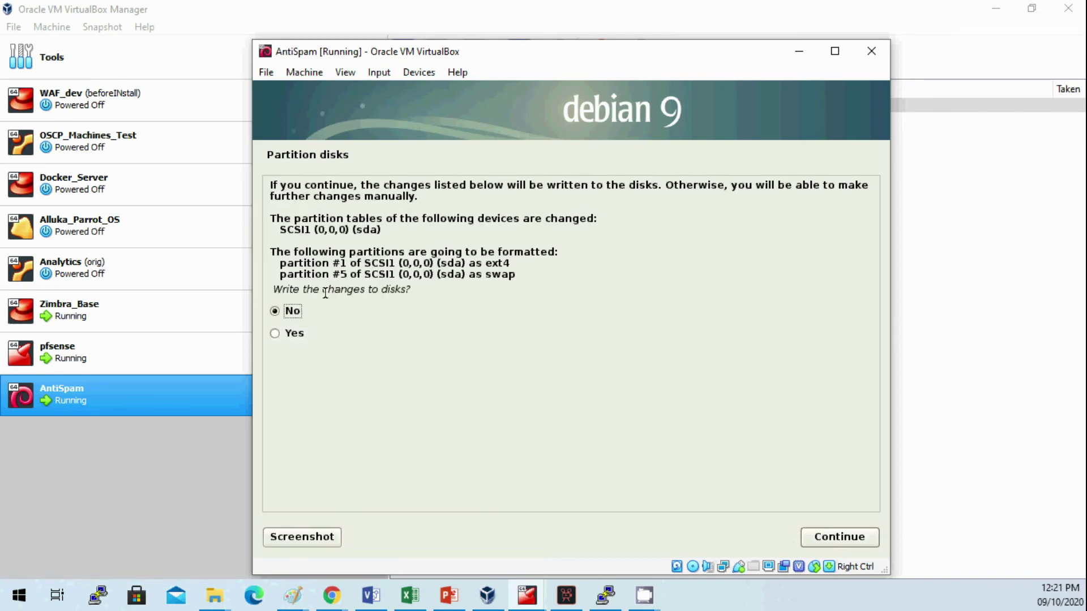
pyautogui.click(300, 332)
pyautogui.click(831, 539)
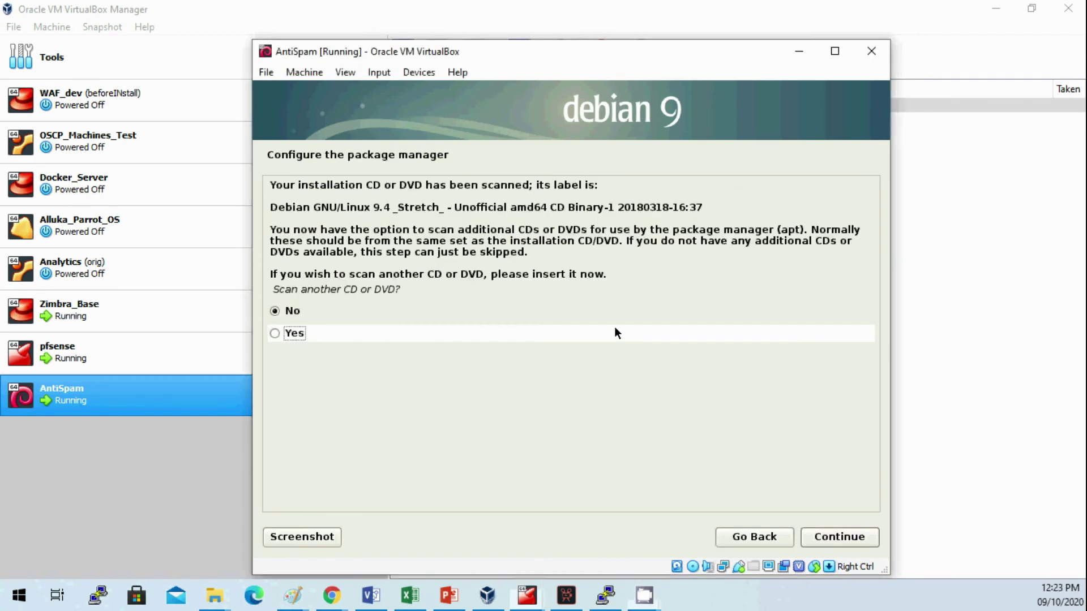
# Decline scanning another CD or DVD for the package manager.
pyautogui.click(616, 329)
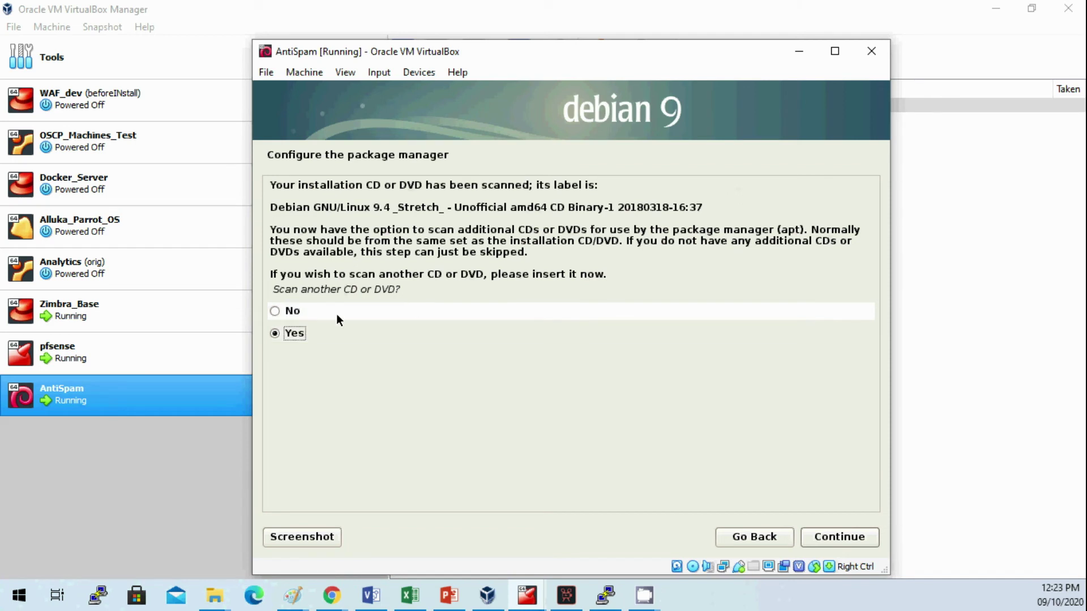
pyautogui.click(284, 314)
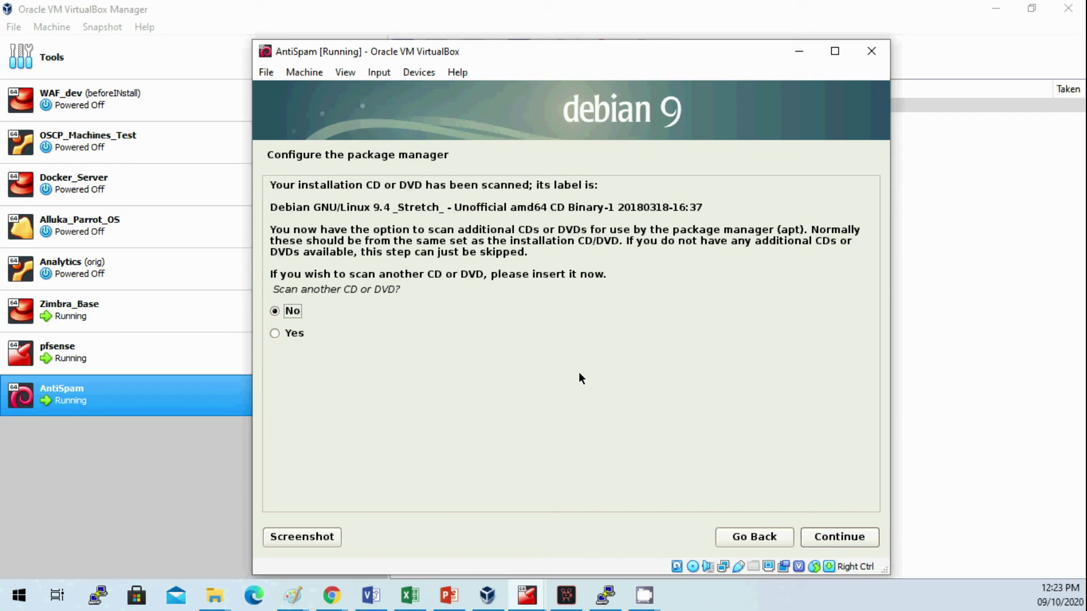
pyautogui.click(832, 544)
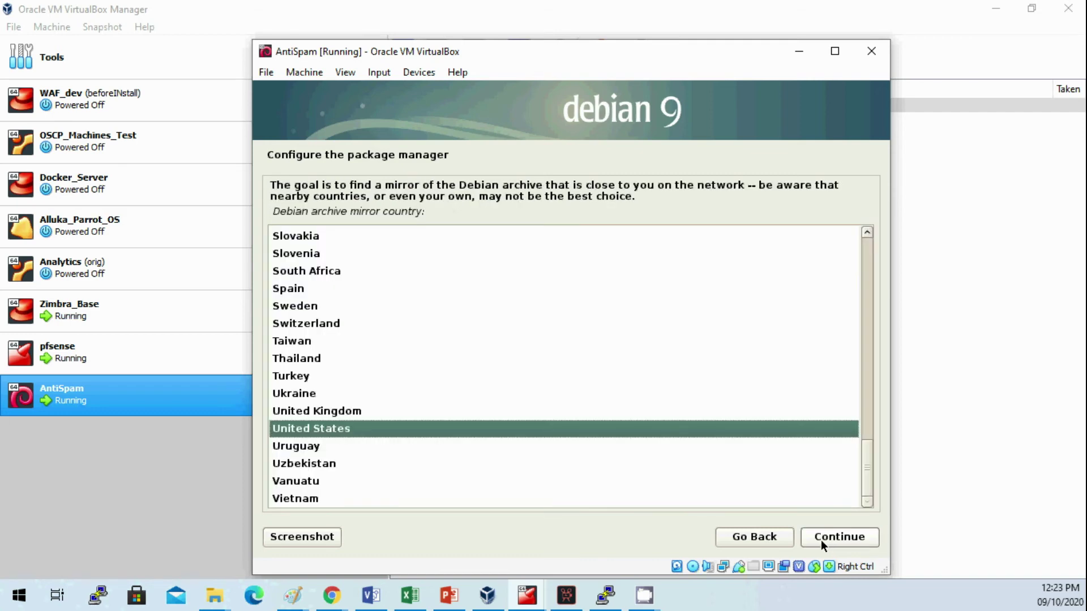
pyautogui.click(829, 542)
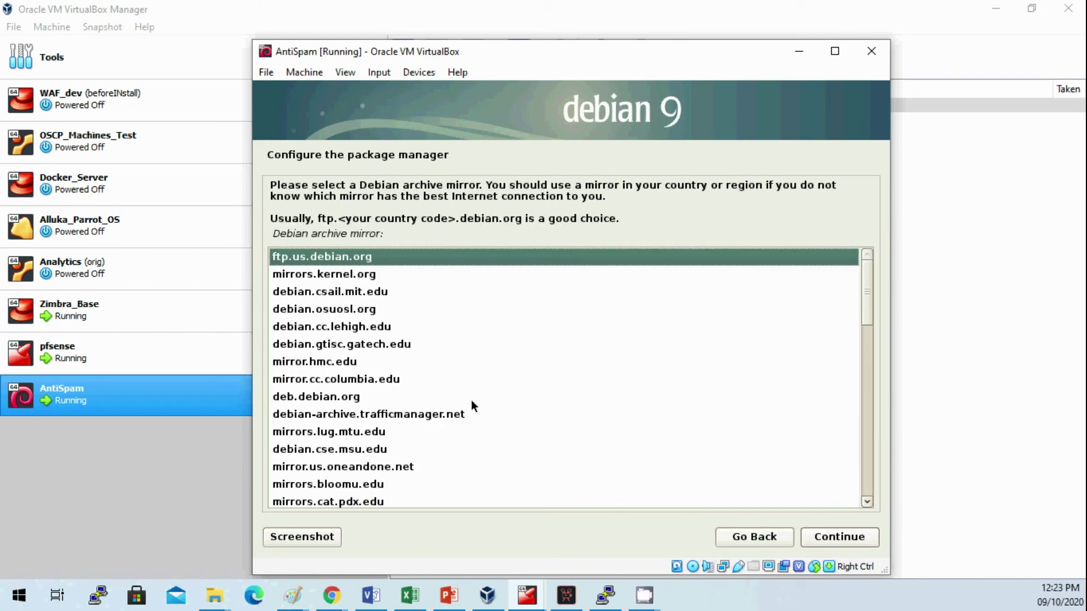
pyautogui.click(357, 397)
pyautogui.scroll(-3, 355, 400)
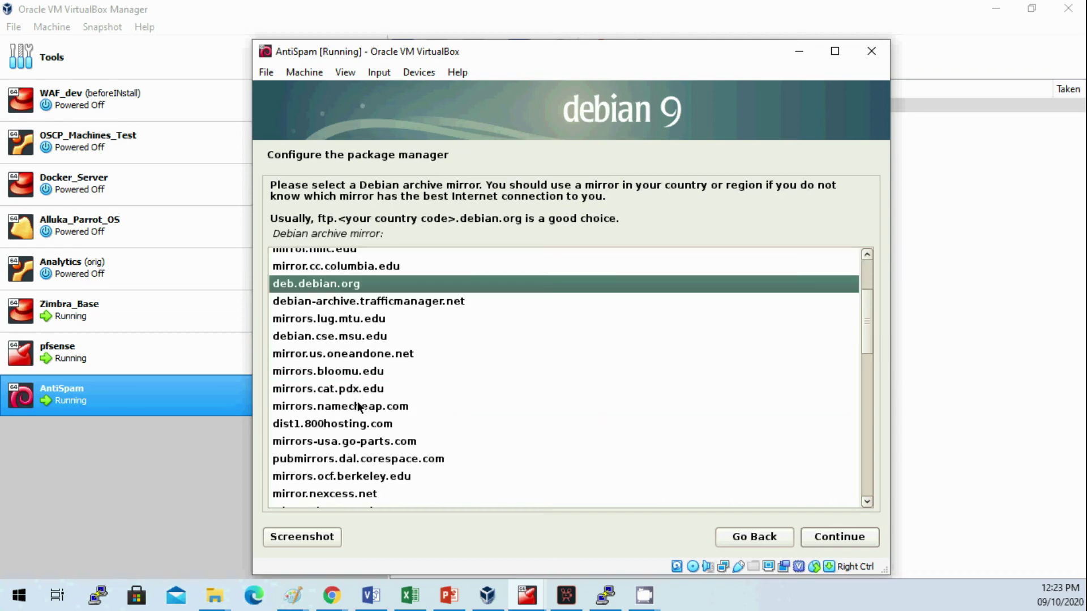
pyautogui.click(732, 537)
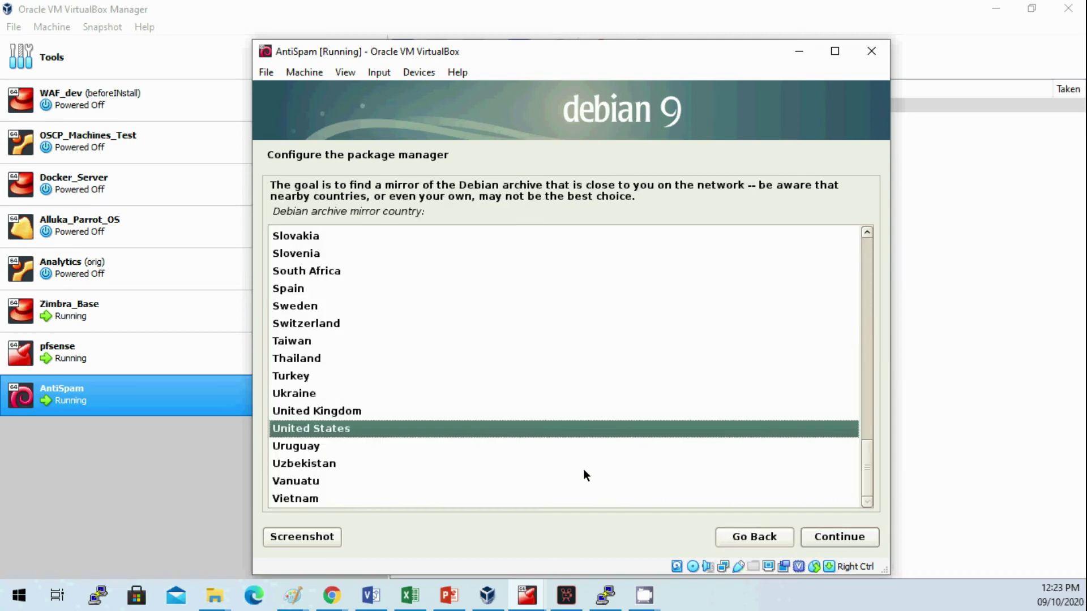
# Choose the Philippines as the Debian archive mirror country and mirror.rise.ph as the archive mirror.
pyautogui.write('s')
pyautogui.click(313, 390)
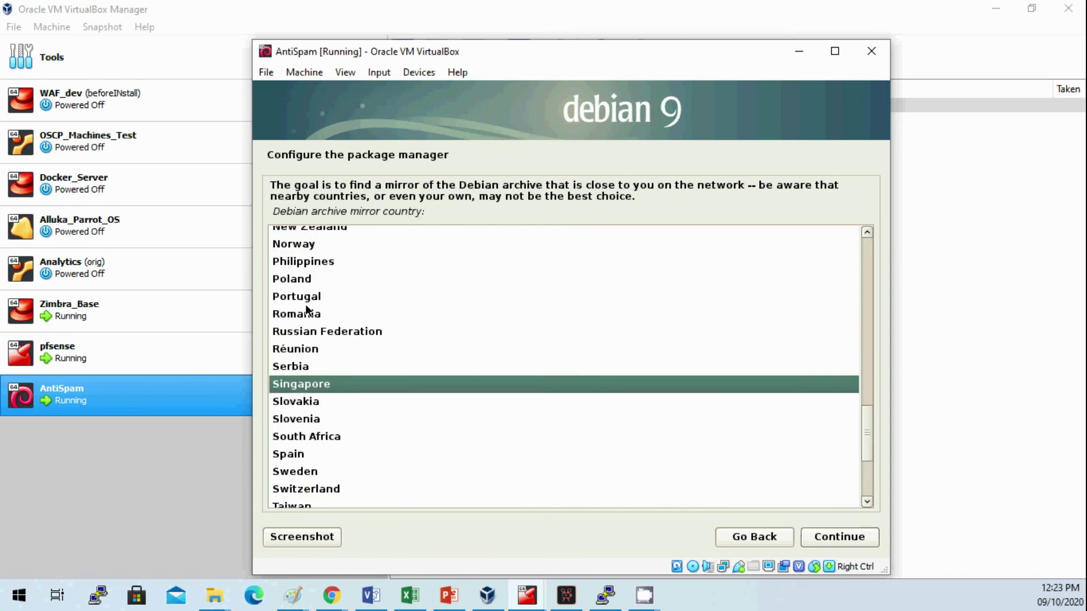
pyautogui.click(311, 262)
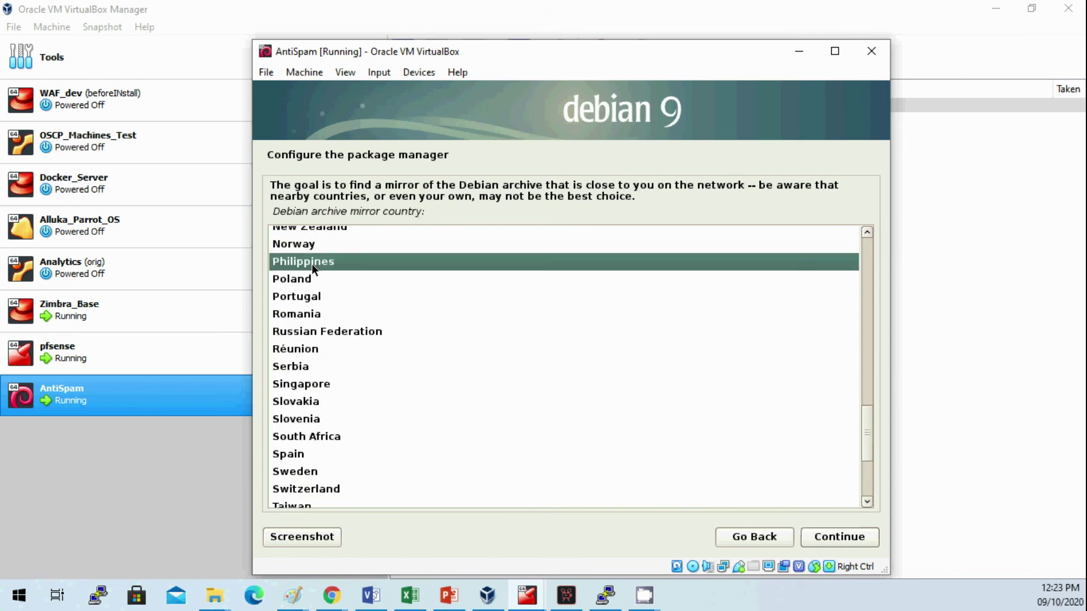
pyautogui.click(839, 538)
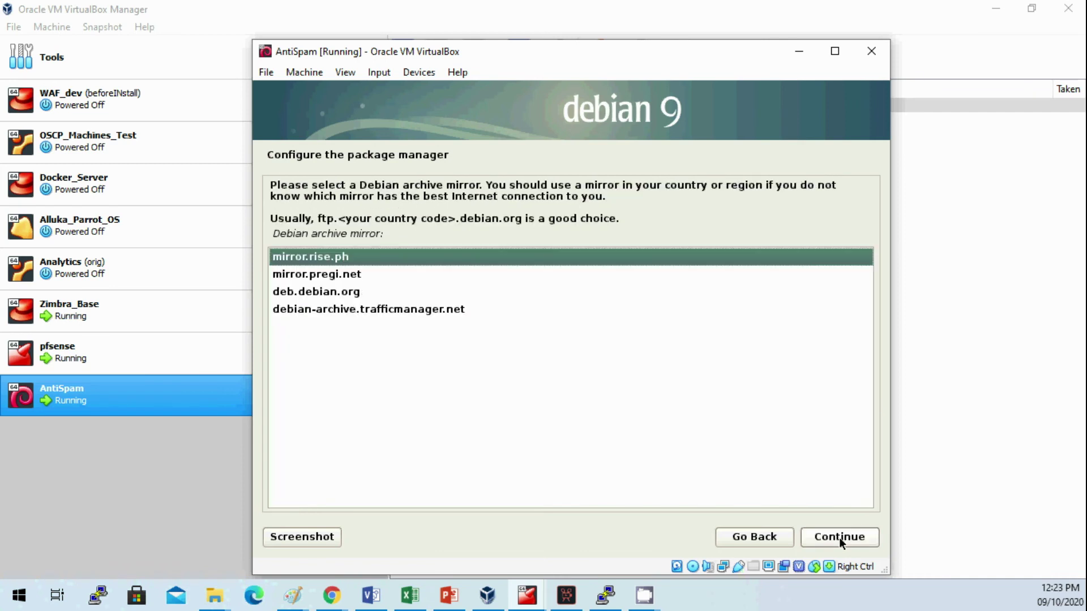
pyautogui.click(326, 275)
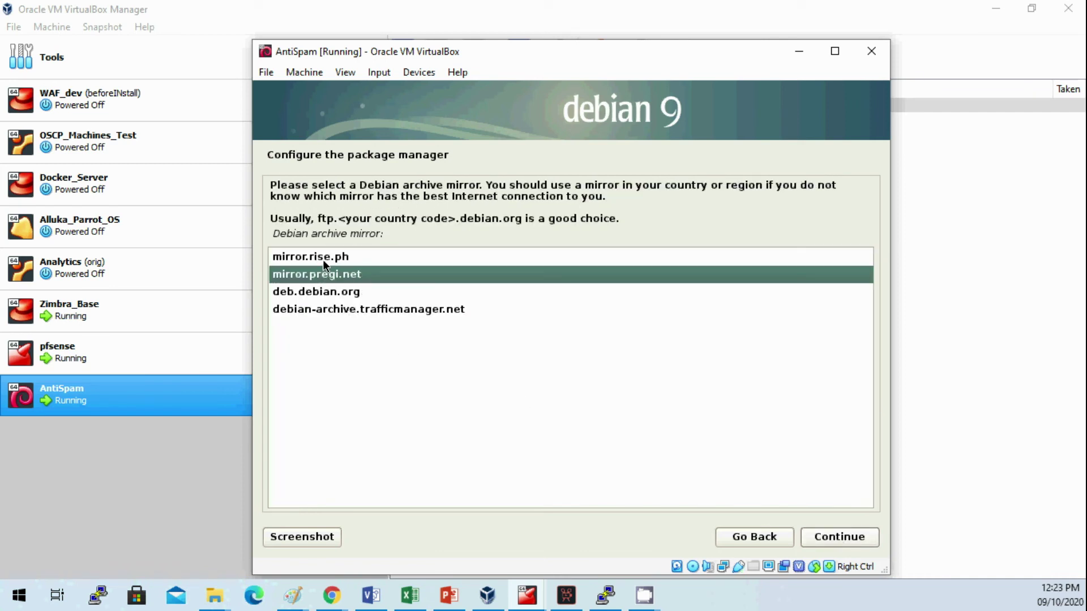
pyautogui.click(323, 259)
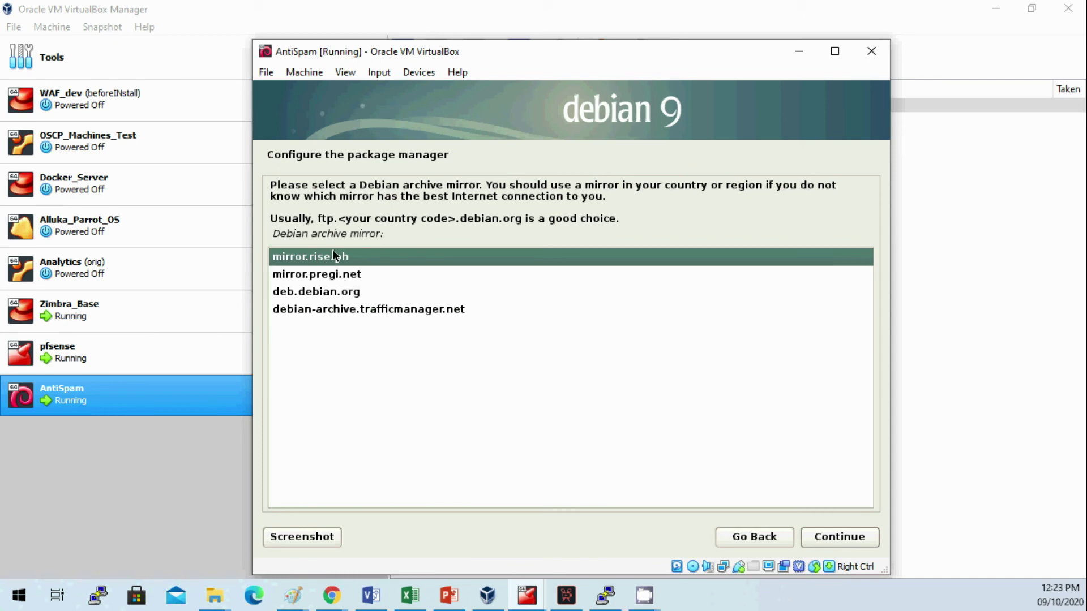
pyautogui.click(843, 539)
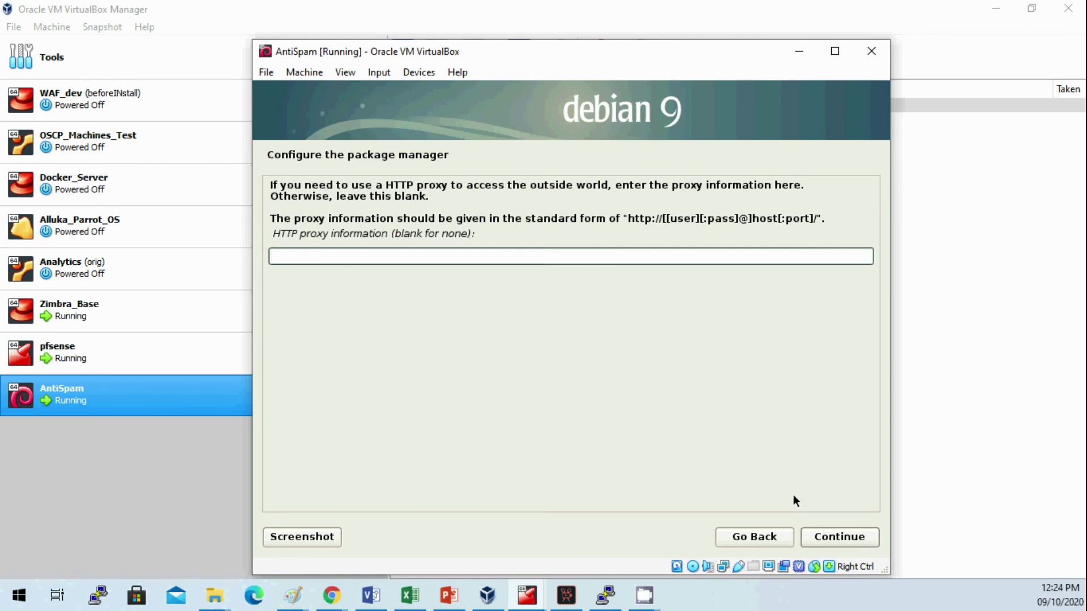
# Leave the HTTP proxy information blank and install the GRUB boot loader on /dev/sda.
pyautogui.click(834, 538)
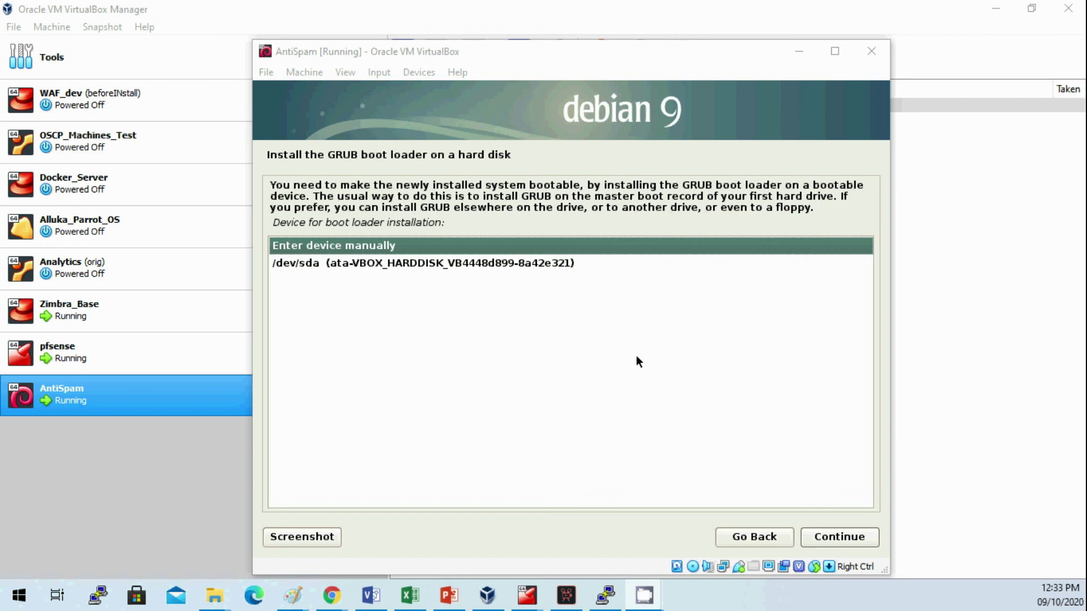
pyautogui.click(450, 264)
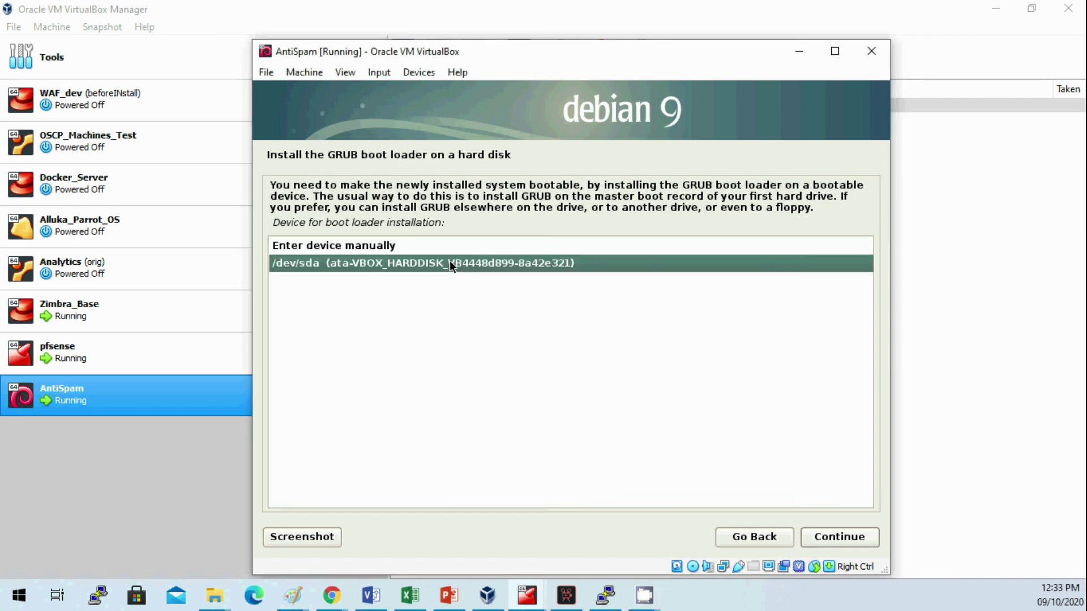
pyautogui.click(826, 537)
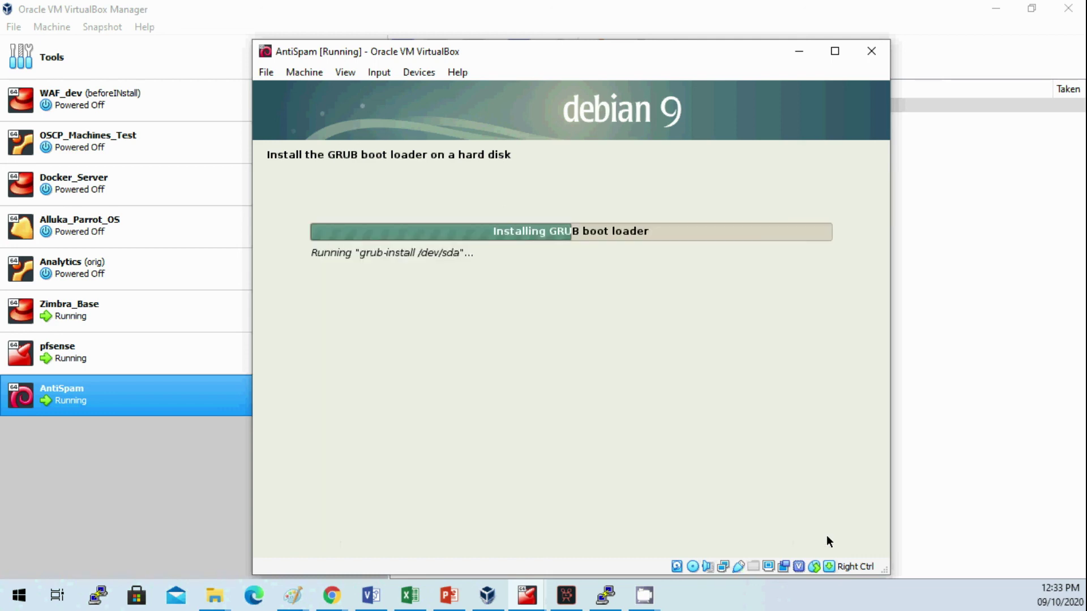